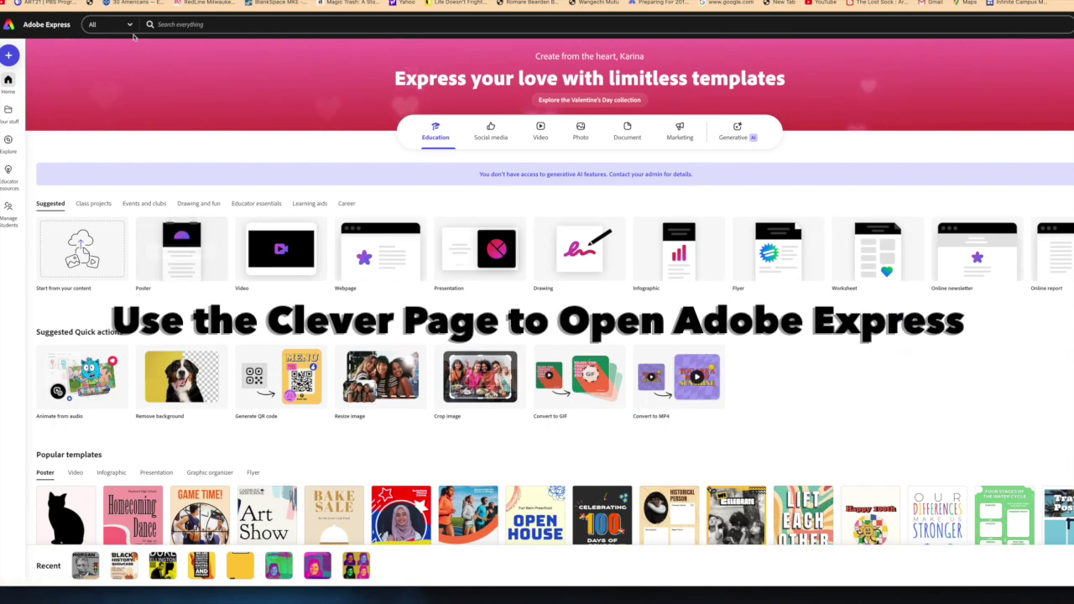
# Bring up the Create panel listing standard sizes and Custom size
pyautogui.click(10, 56)
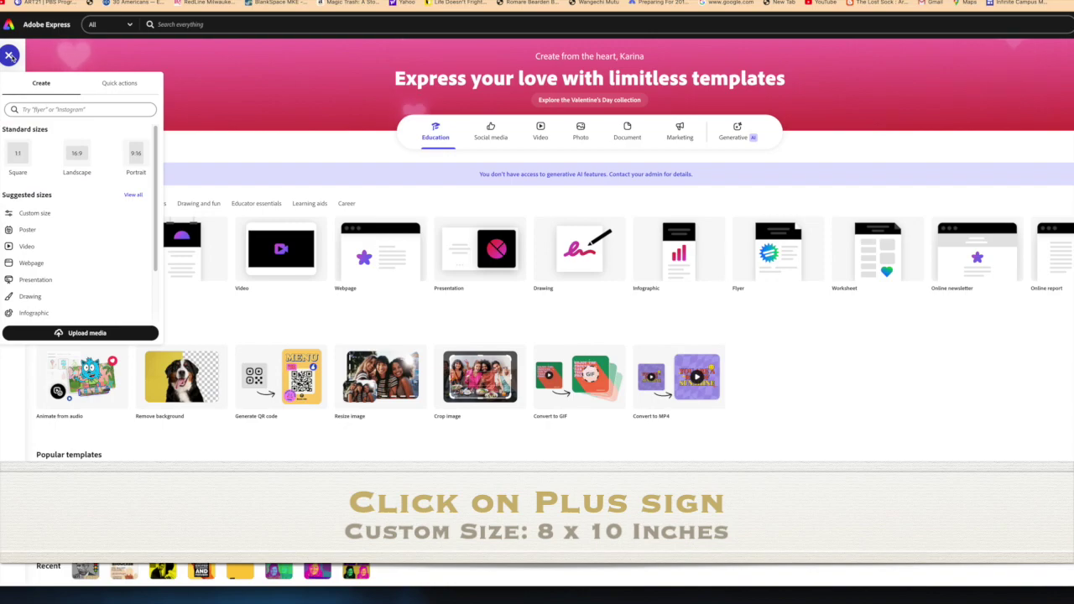
# Choose Custom size and enter width 8 and height 10
pyautogui.click(36, 214)
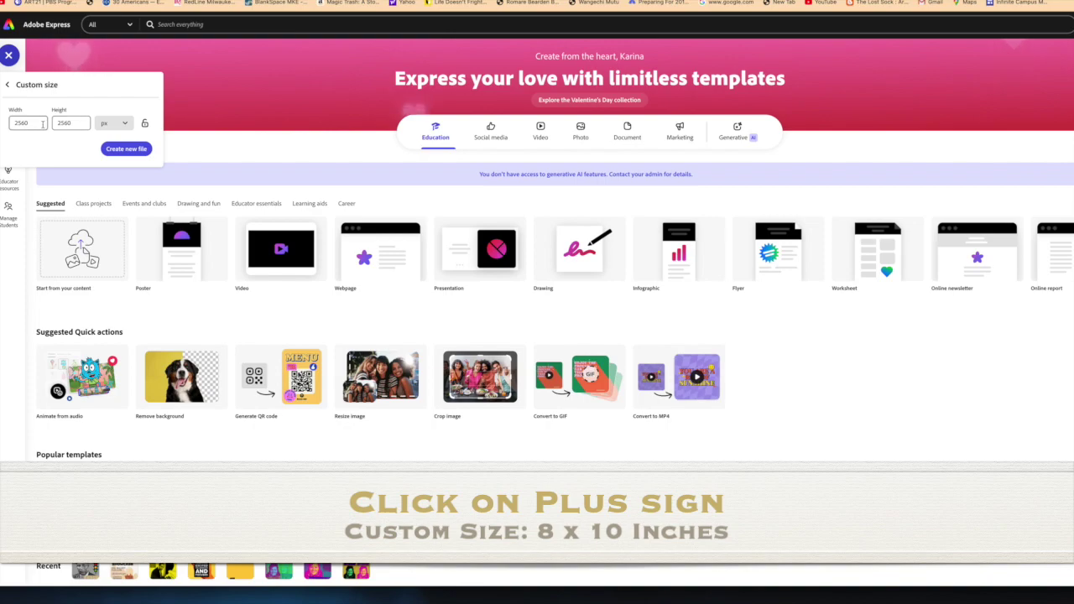
pyautogui.doubleClick(42, 124)
pyautogui.press('BackSpace')
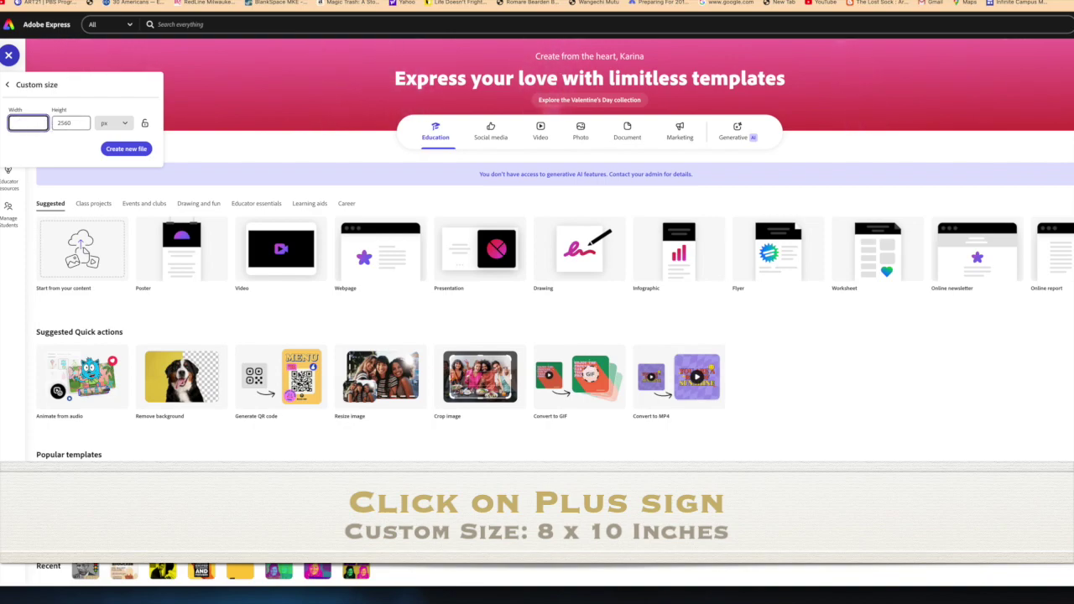
pyautogui.write('8')
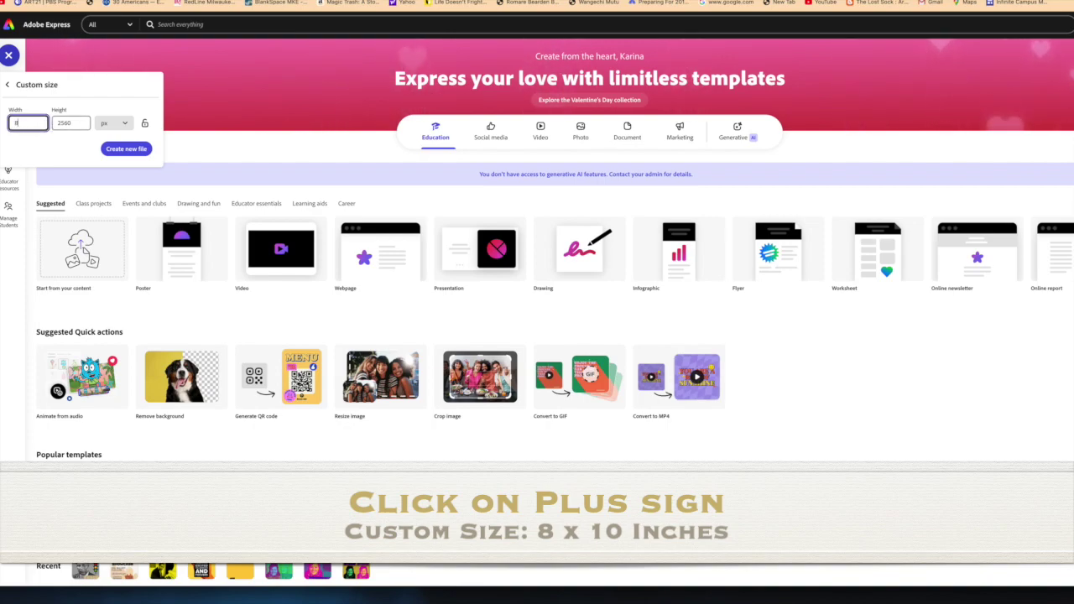
pyautogui.click(82, 123)
pyautogui.press('BackSpace')
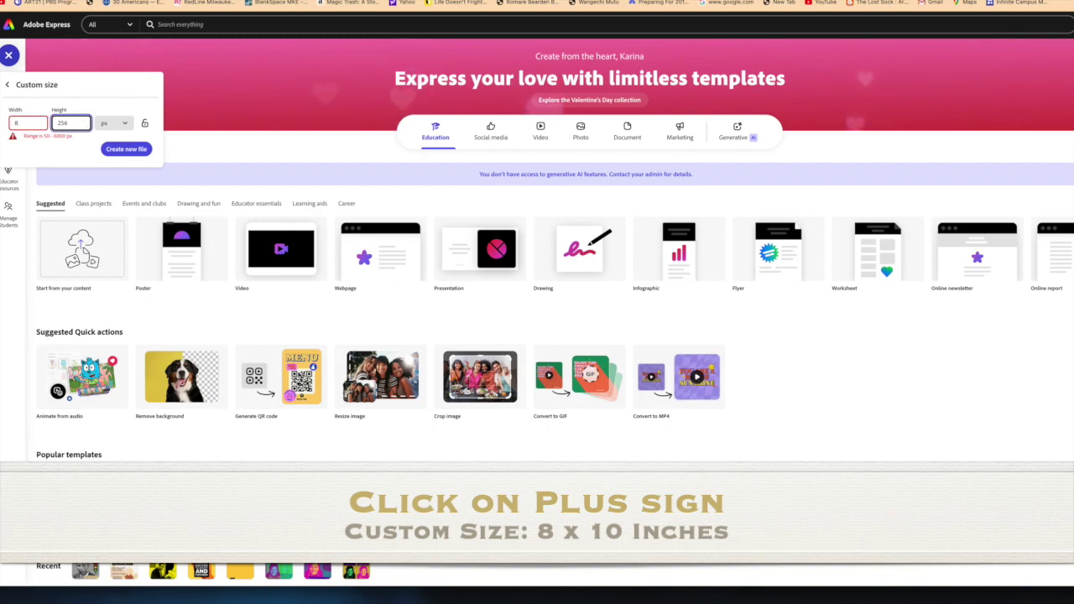
pyautogui.press('BackSpace')
pyautogui.press('BackSpace')
pyautogui.press('BackSpace')
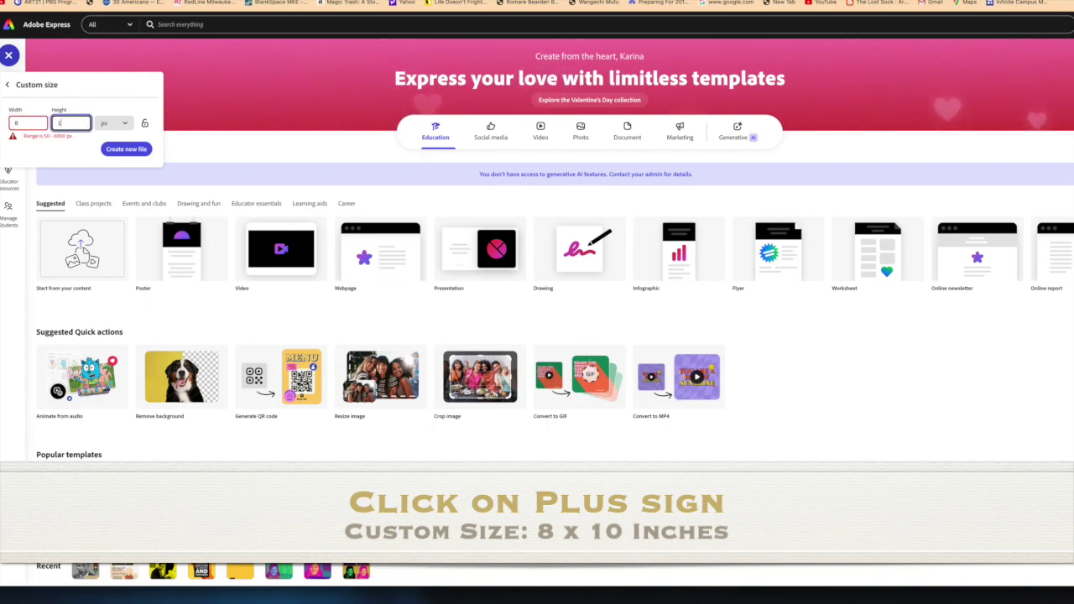
pyautogui.write('10')
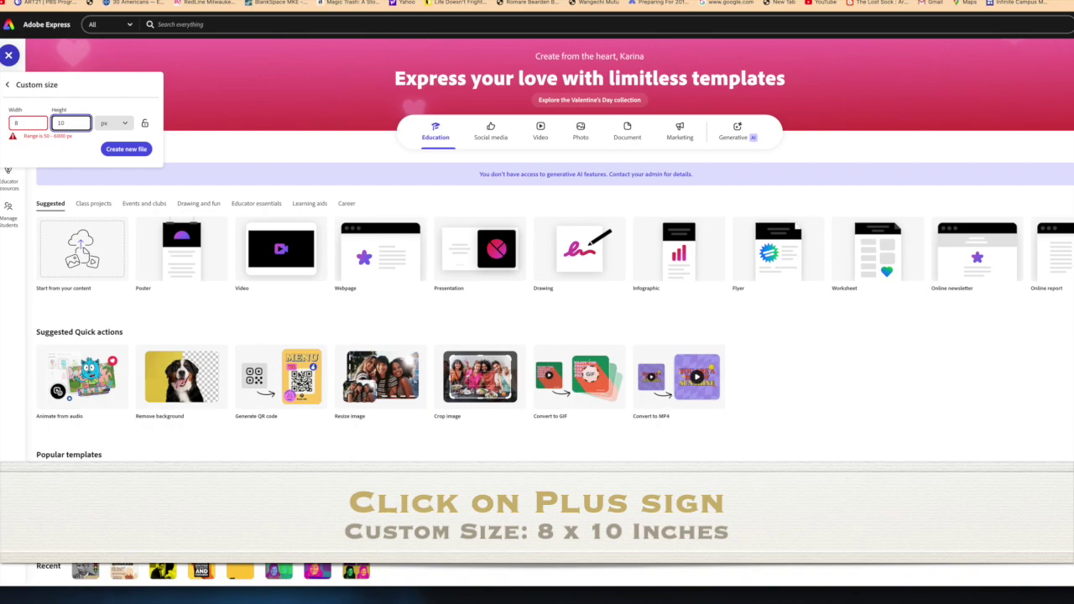
# Switch units to inches, re-enter 8 × 10, and create the blank design
pyautogui.click(127, 125)
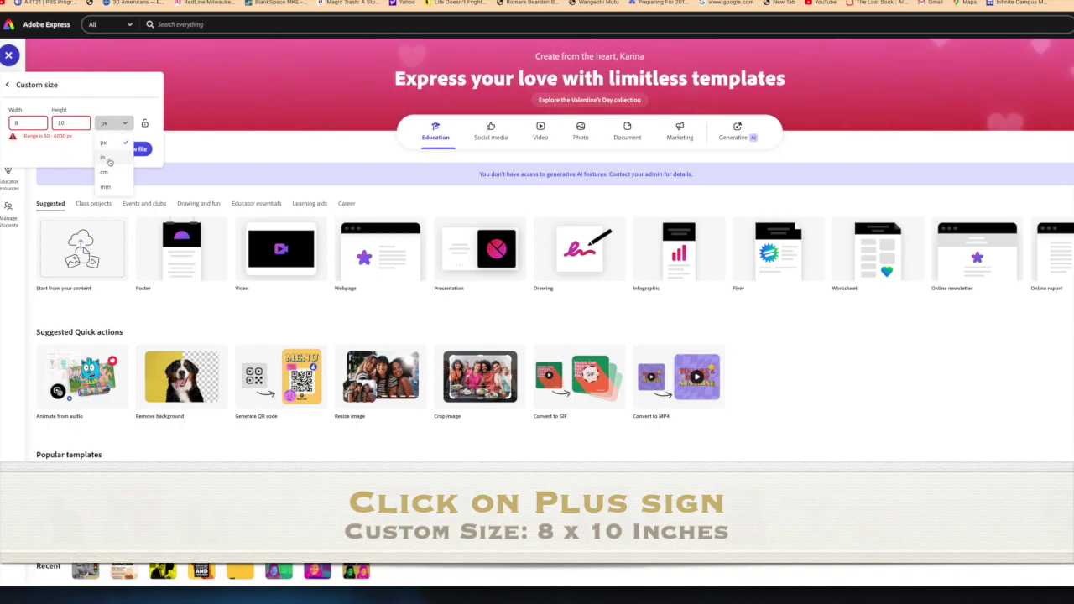
pyautogui.click(109, 159)
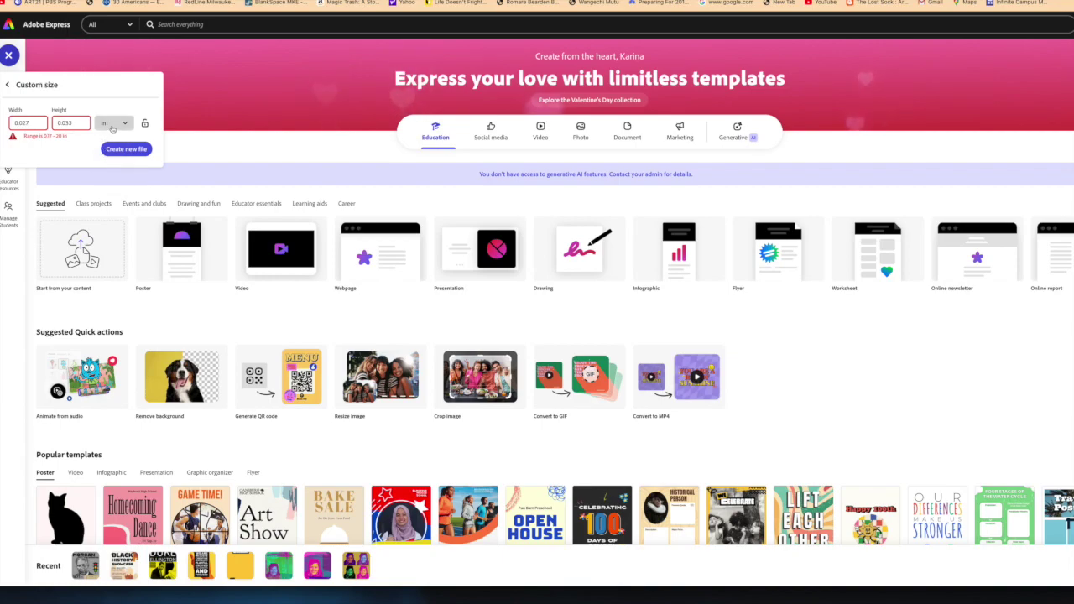
pyautogui.doubleClick(69, 123)
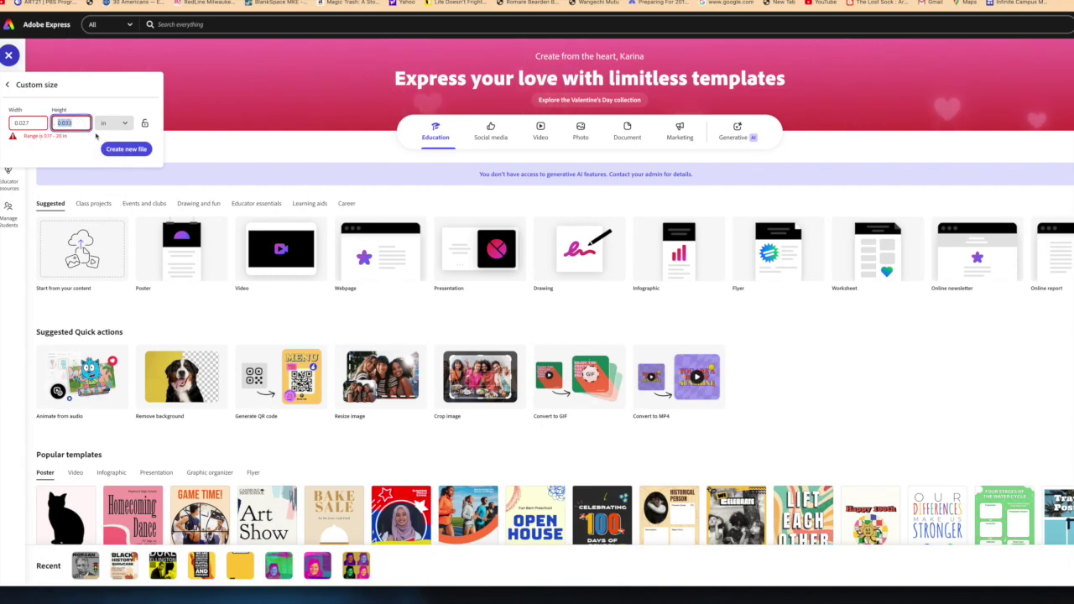
pyautogui.write('10')
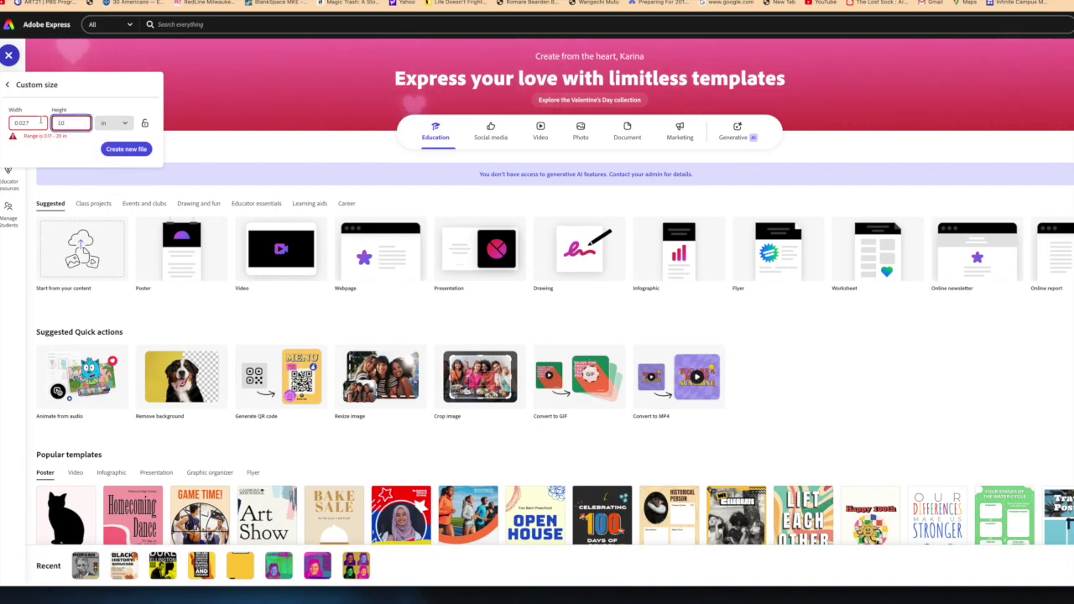
pyautogui.doubleClick(41, 122)
pyautogui.write('8')
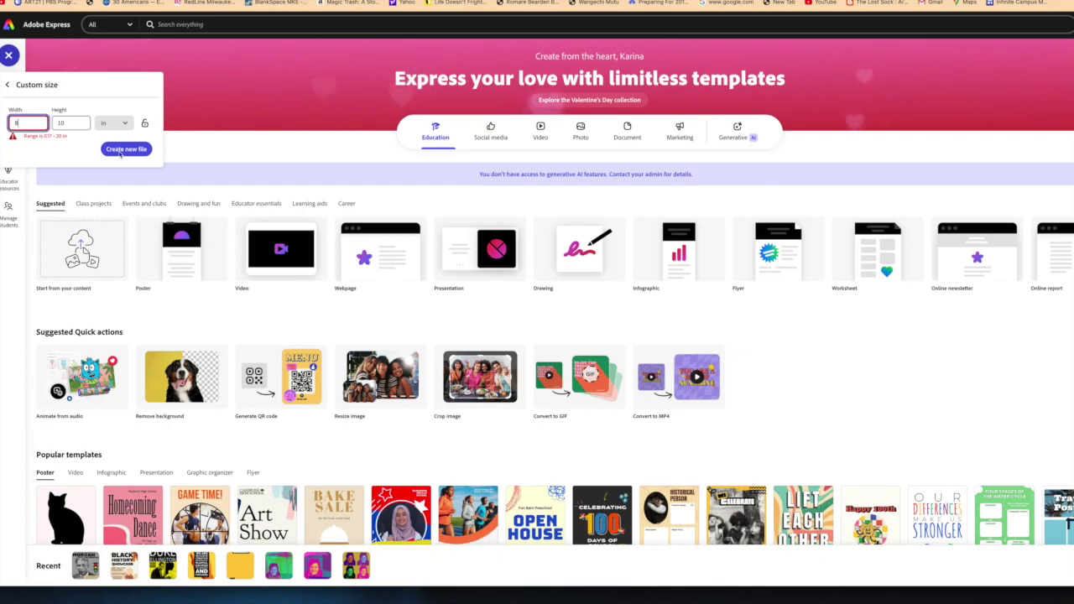
pyautogui.click(120, 152)
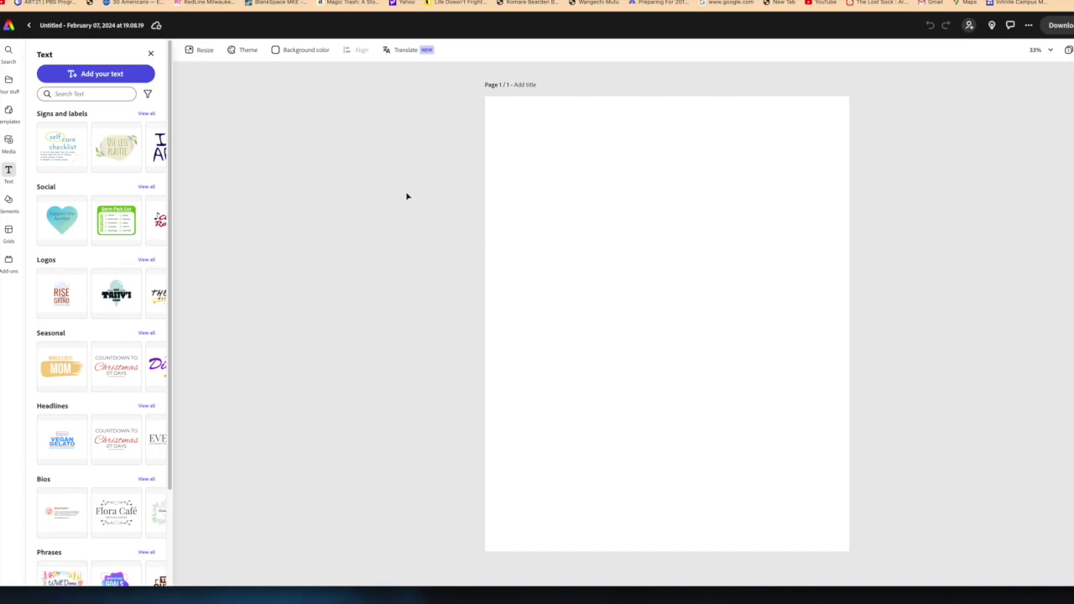
# Set the page background to the dark teal swatch from More colors
pyautogui.click(285, 51)
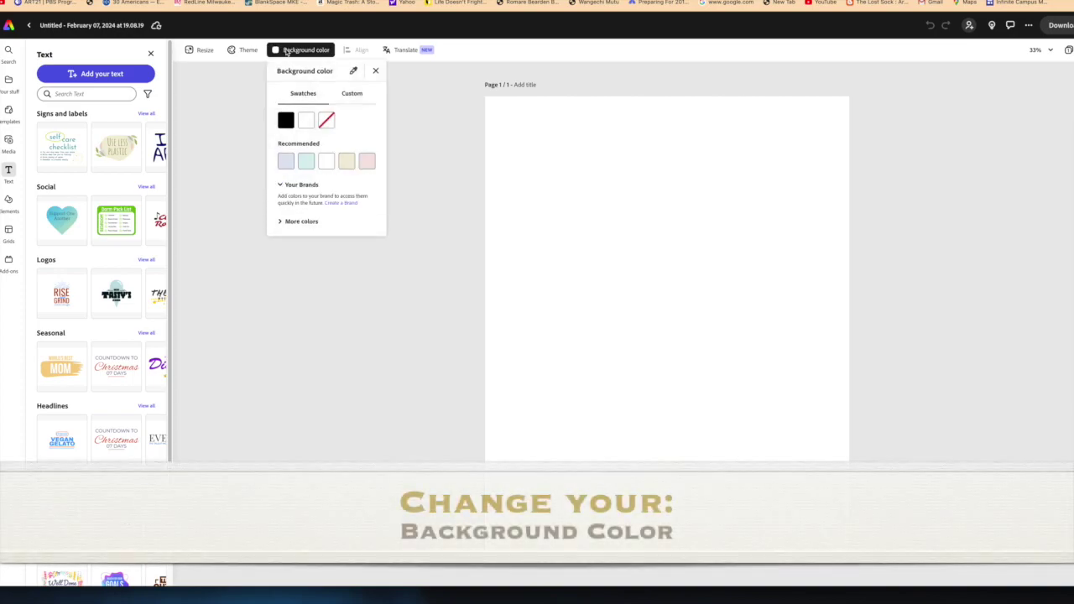
pyautogui.click(312, 221)
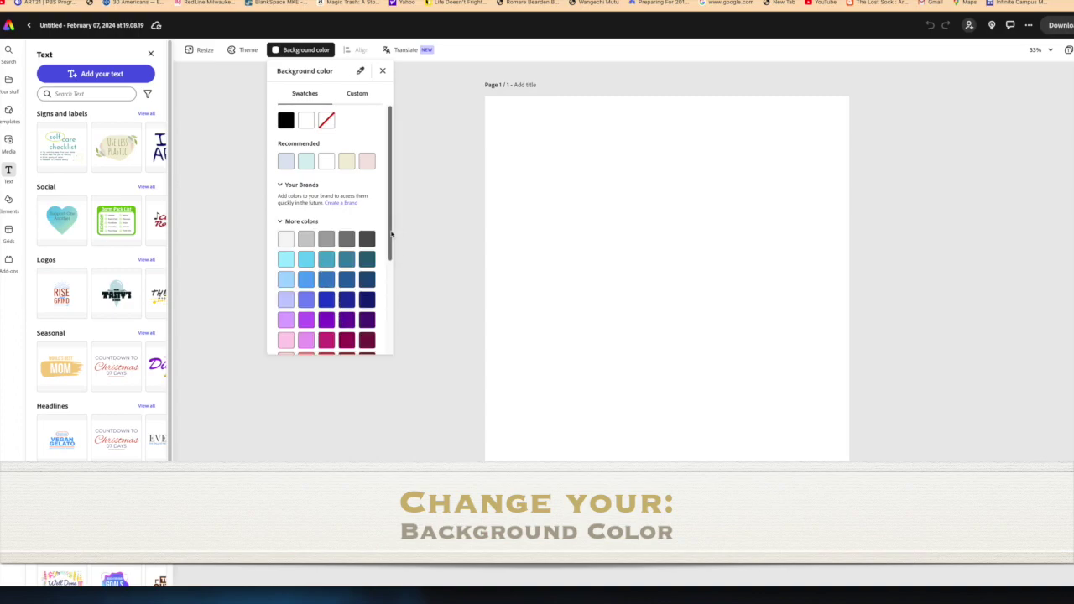
pyautogui.moveTo(390, 234); pyautogui.dragTo(393, 336)
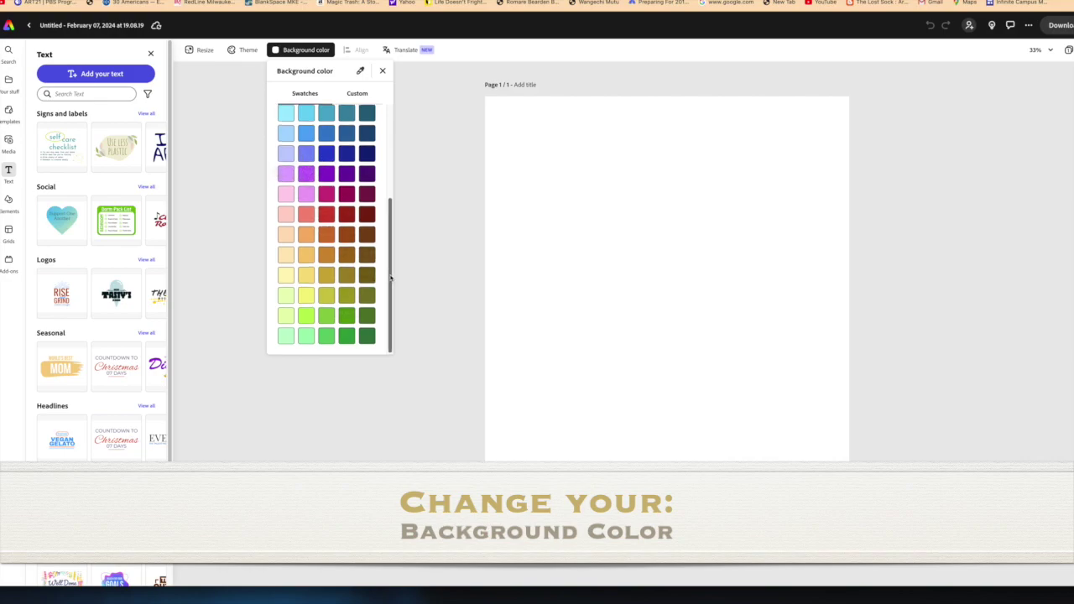
pyautogui.moveTo(391, 280); pyautogui.dragTo(392, 235)
pyautogui.scroll(-1, 386, 227)
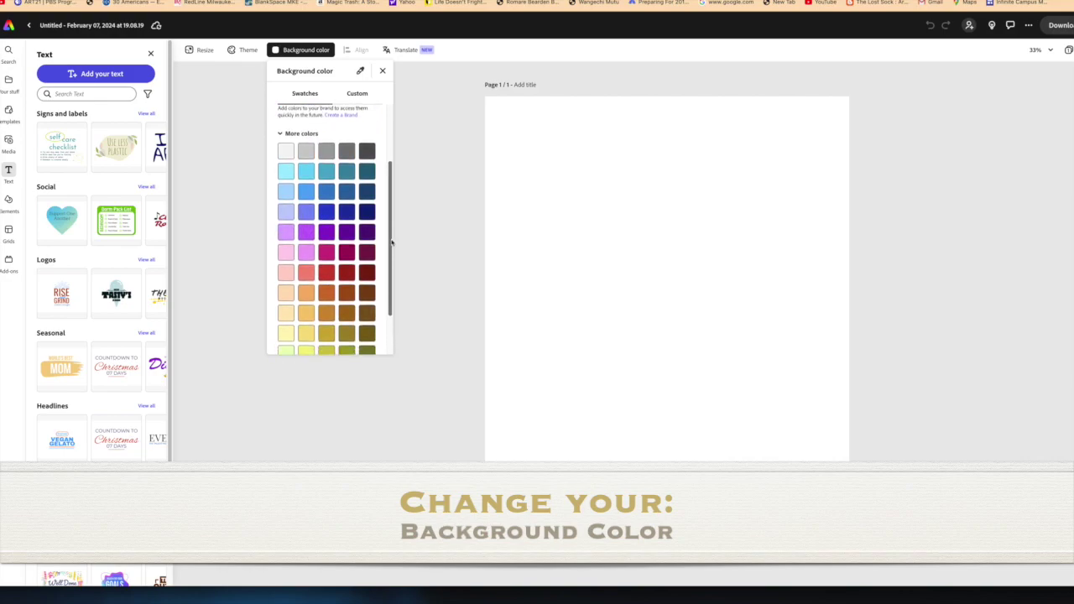
pyautogui.click(347, 165)
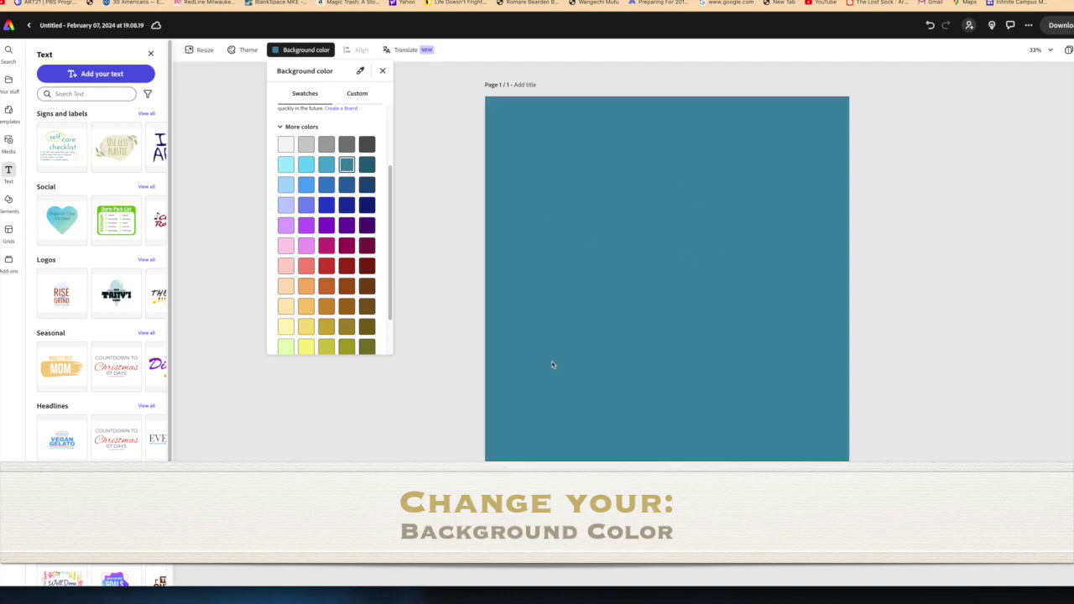
pyautogui.click(382, 71)
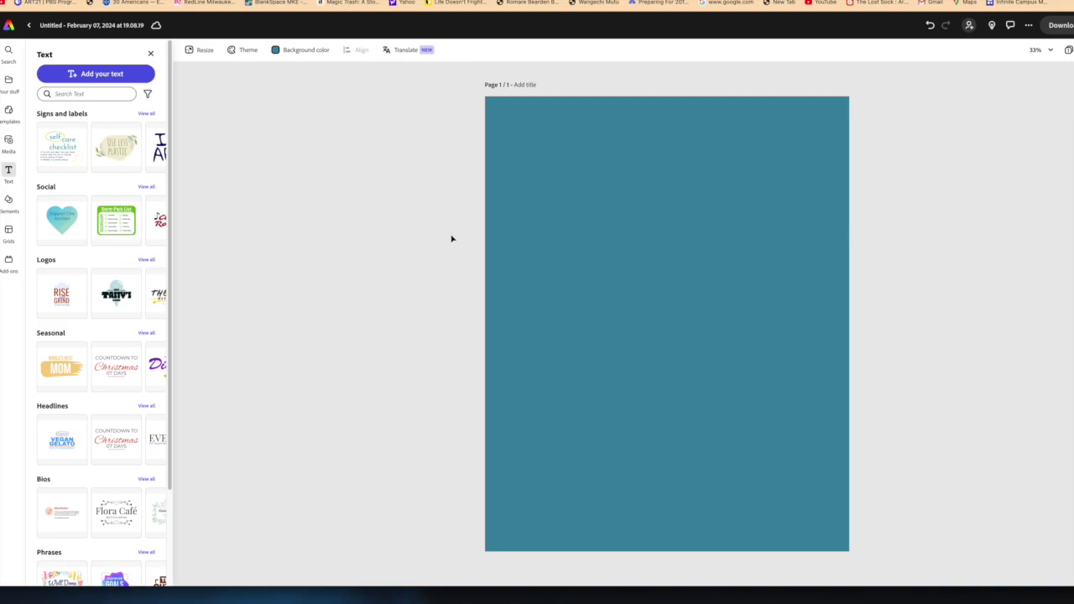
# Add a text box and replace its placeholder with the celebrity's full name
pyautogui.click(99, 73)
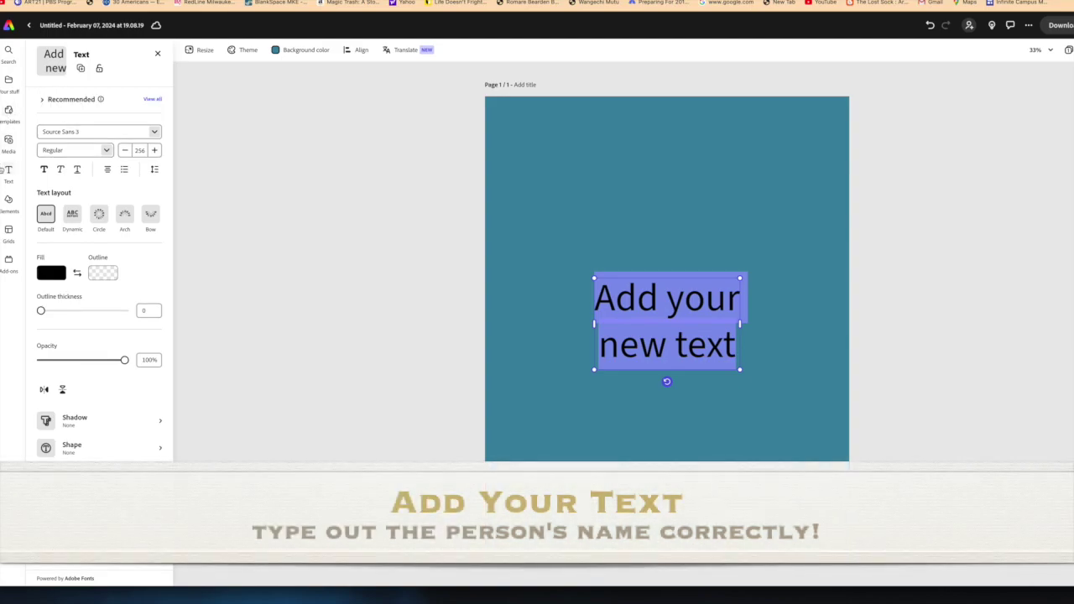
pyautogui.click(7, 170)
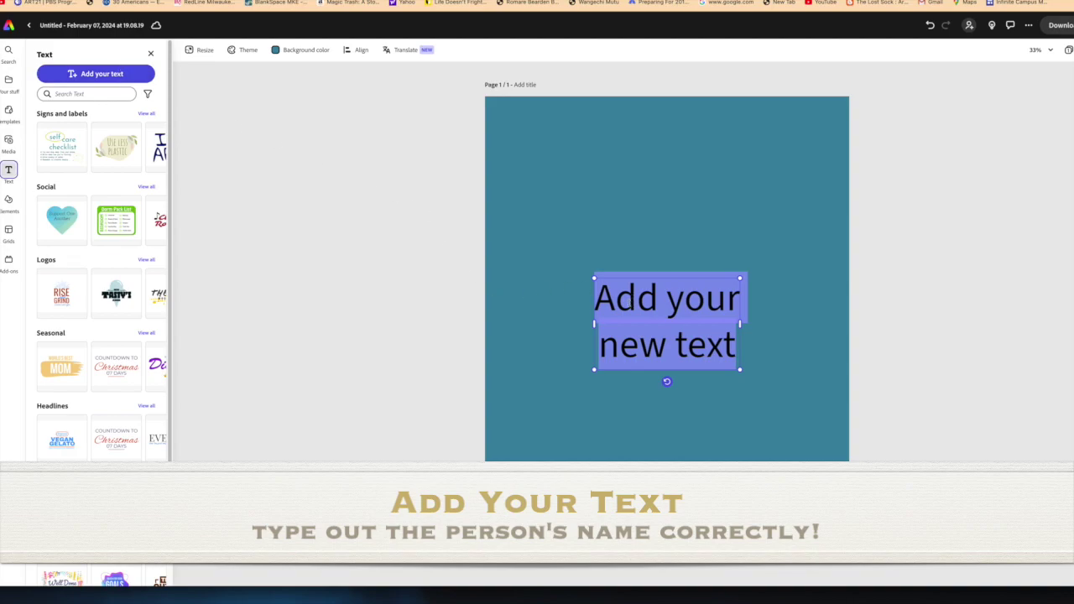
pyautogui.press('BackSpace')
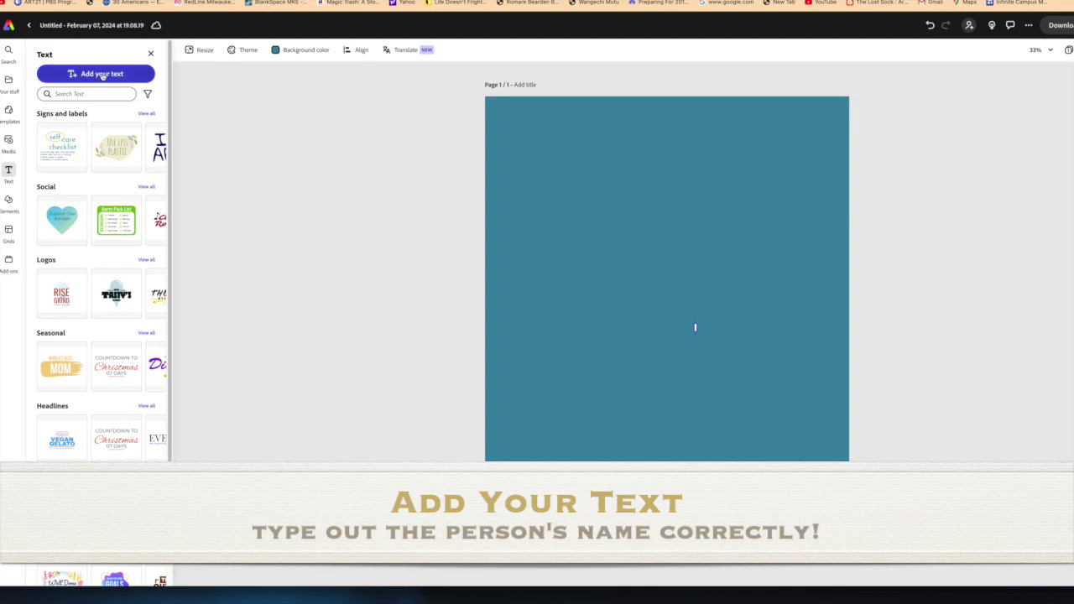
pyautogui.click(75, 73)
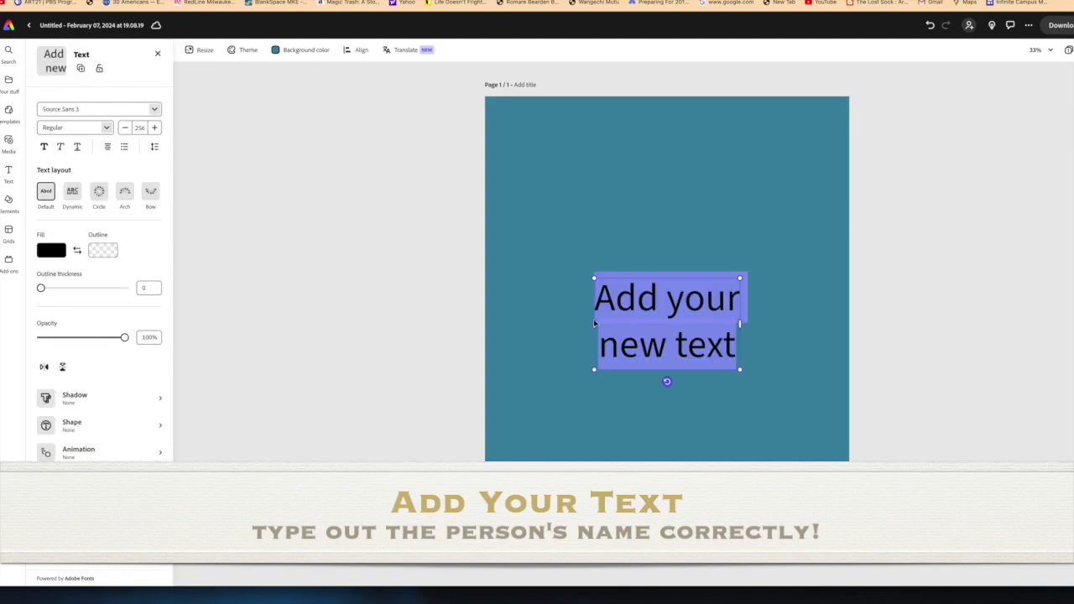
pyautogui.click(737, 345)
pyautogui.moveTo(737, 344); pyautogui.dragTo(556, 288)
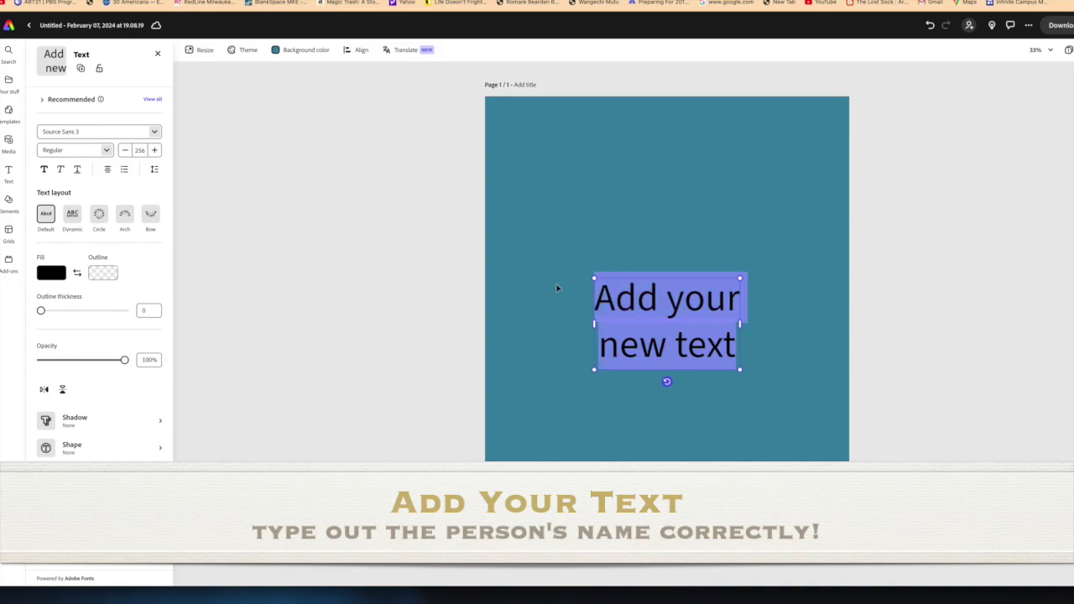
pyautogui.write('O')
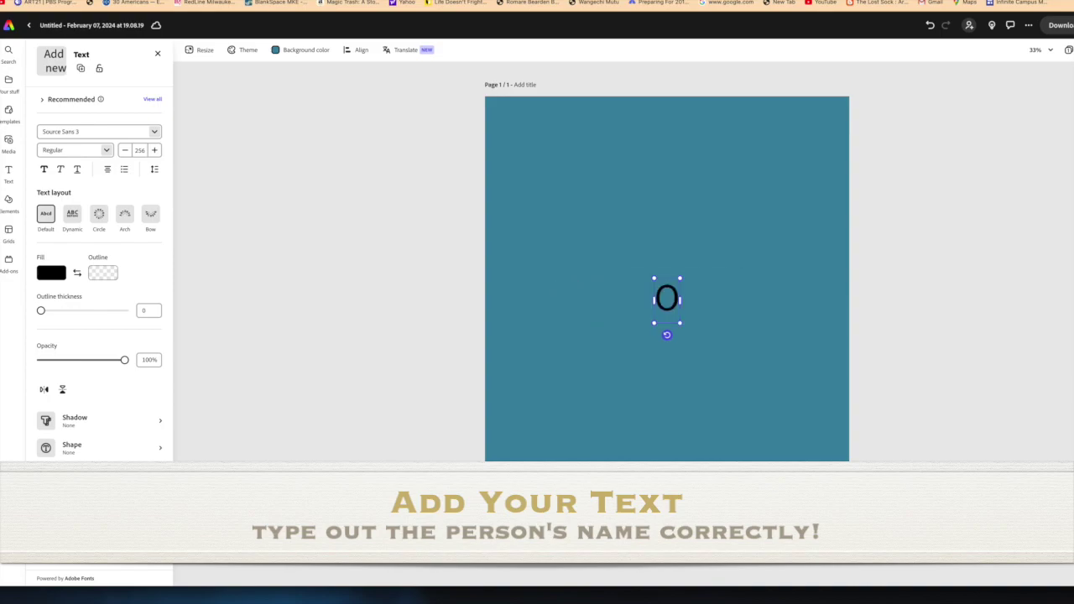
pyautogui.write('prah Win')
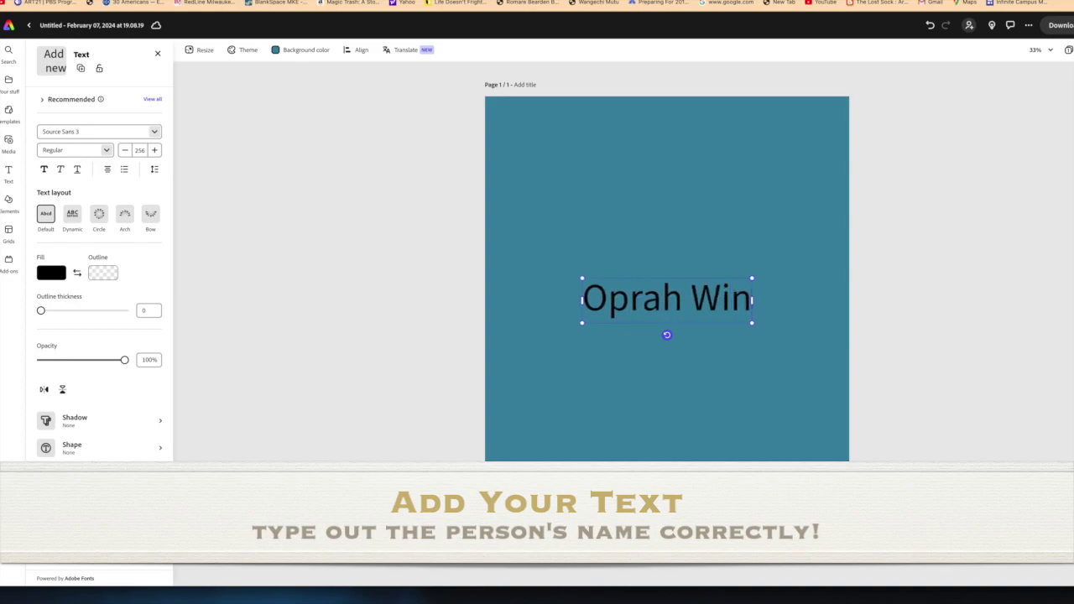
pyautogui.write('frey')
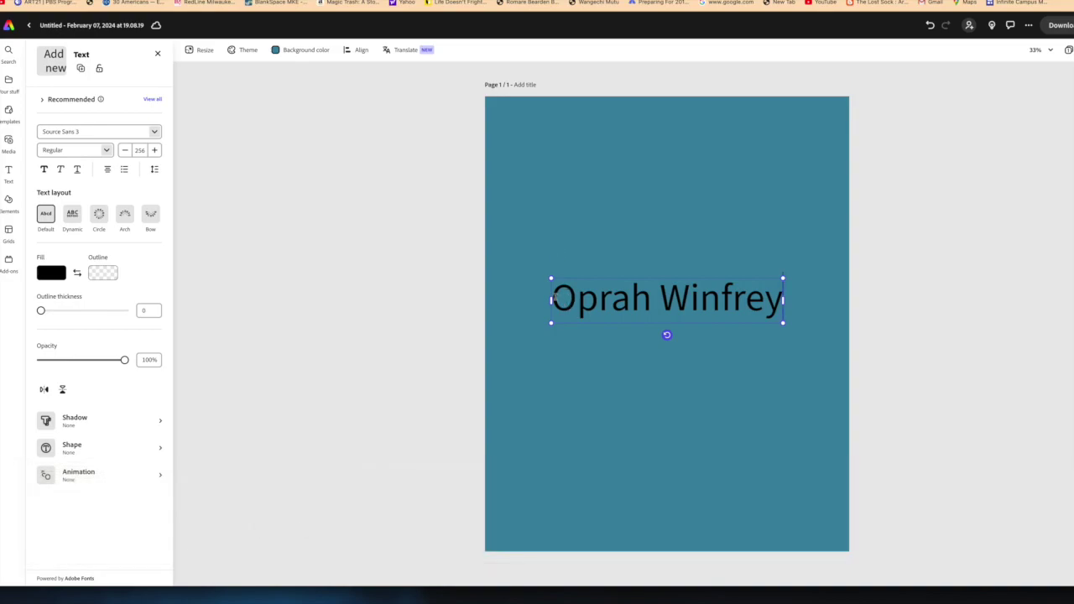
pyautogui.moveTo(555, 297); pyautogui.dragTo(793, 302)
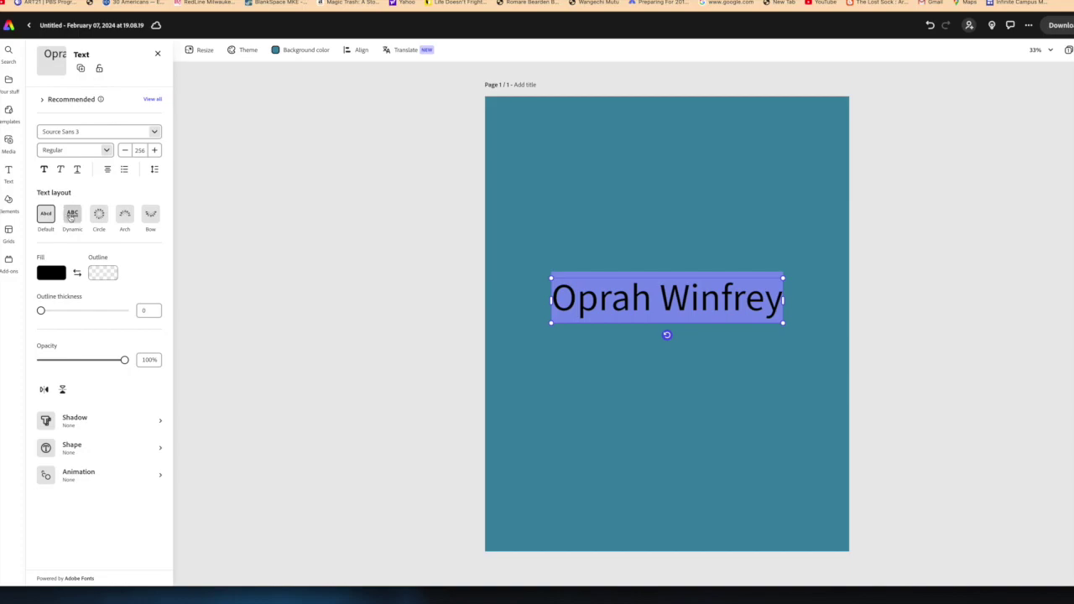
# Apply the uppercase Dynamic layout, enlarge the name box, and move it near the top
pyautogui.click(72, 214)
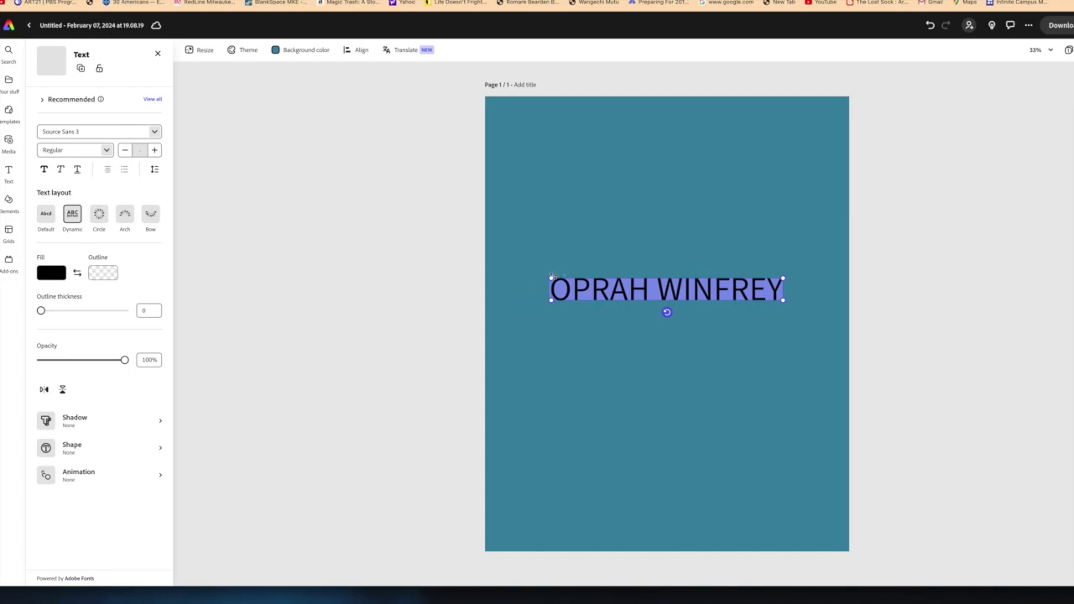
pyautogui.moveTo(552, 277); pyautogui.dragTo(524, 249)
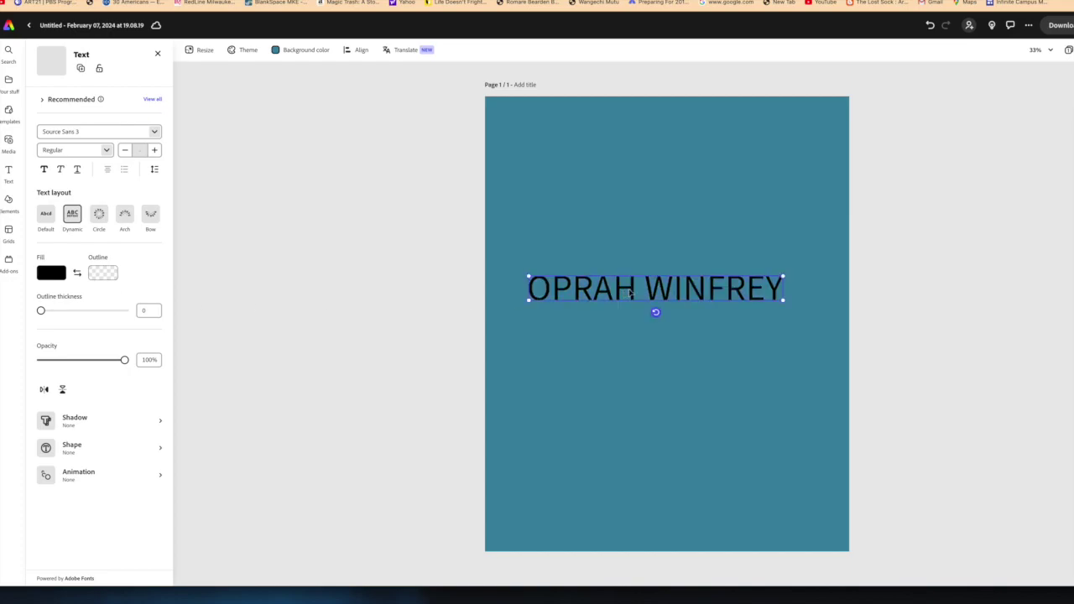
pyautogui.moveTo(531, 288); pyautogui.dragTo(810, 289)
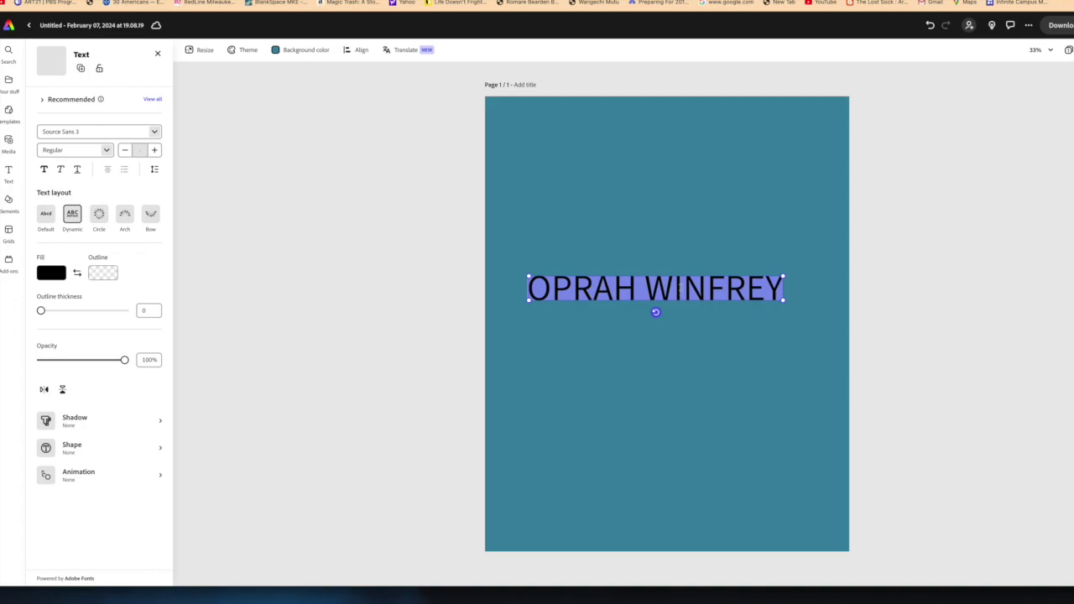
pyautogui.moveTo(683, 277); pyautogui.dragTo(693, 143)
pyautogui.click(153, 132)
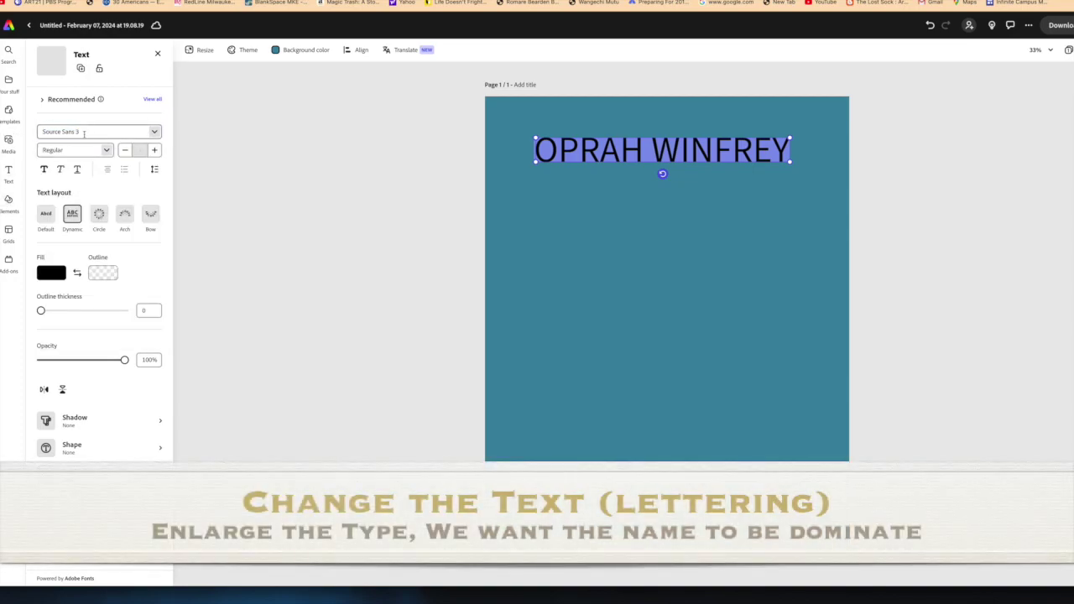
# Try the Alfarn and Alfarn 2 fonts on the heading, settling on Alfarn Regular
pyautogui.click(126, 133)
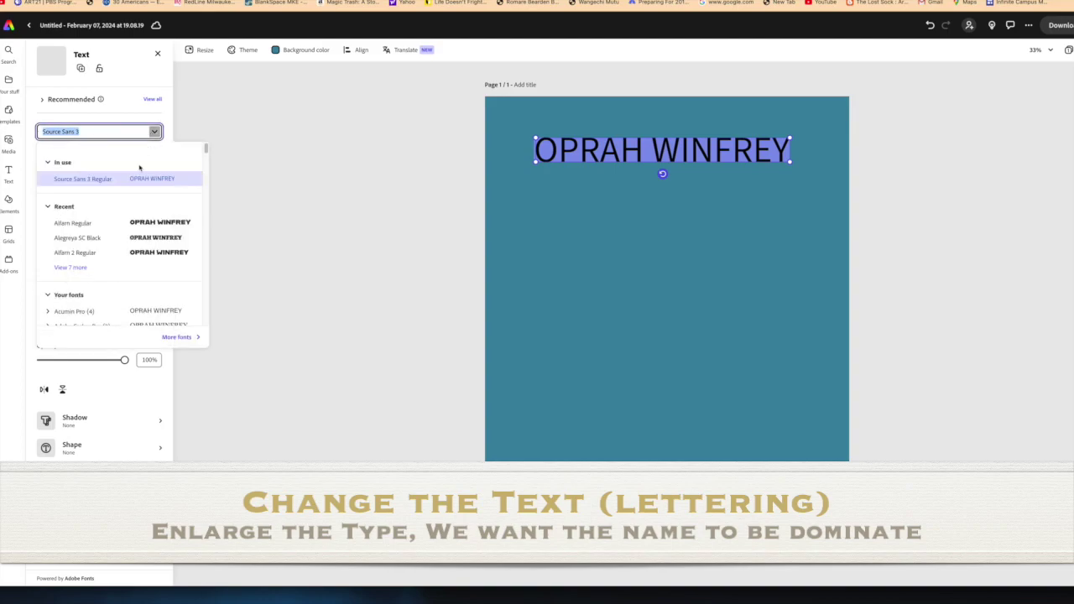
pyautogui.click(133, 225)
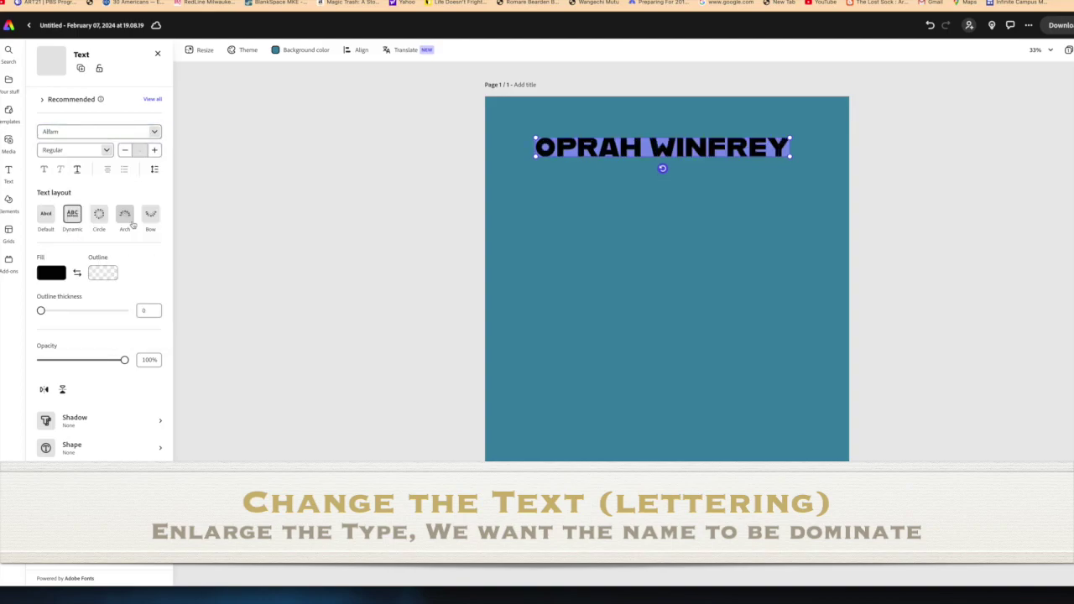
pyautogui.click(153, 133)
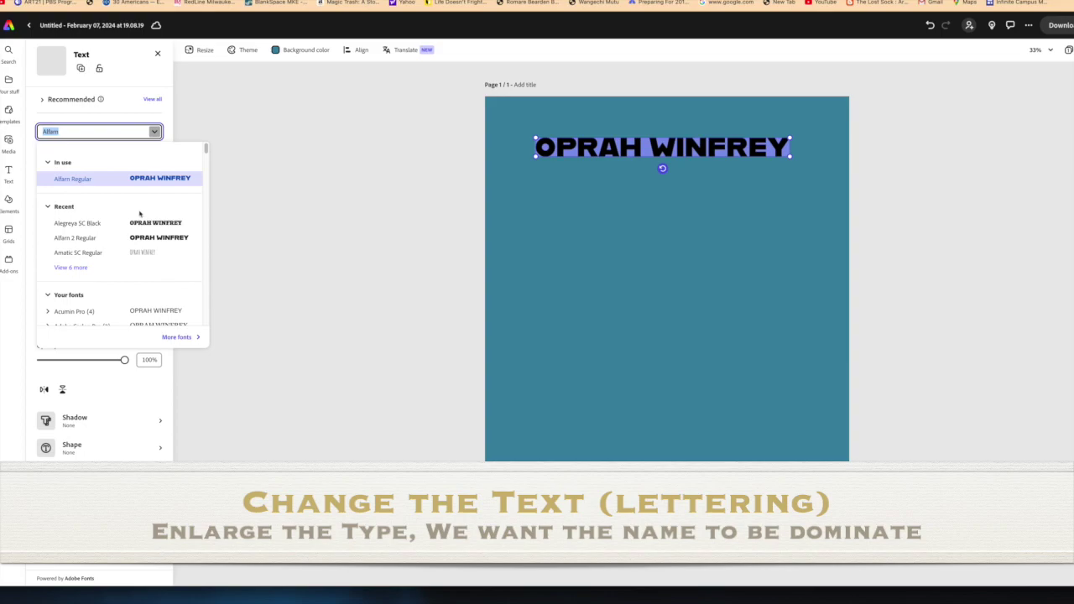
pyautogui.click(139, 239)
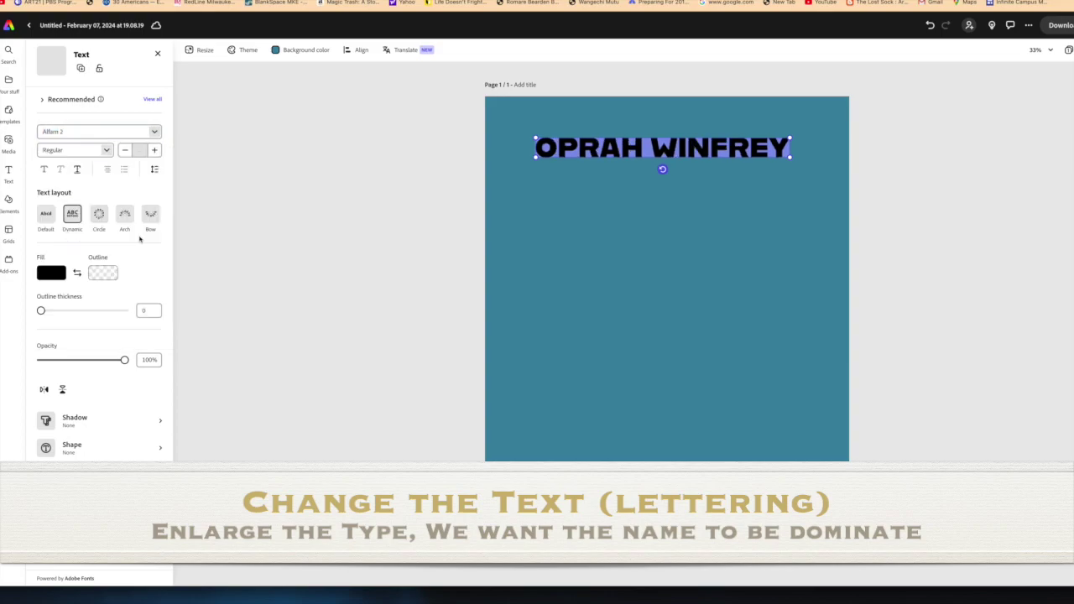
pyautogui.click(154, 133)
pyautogui.scroll(-4, 105, 271)
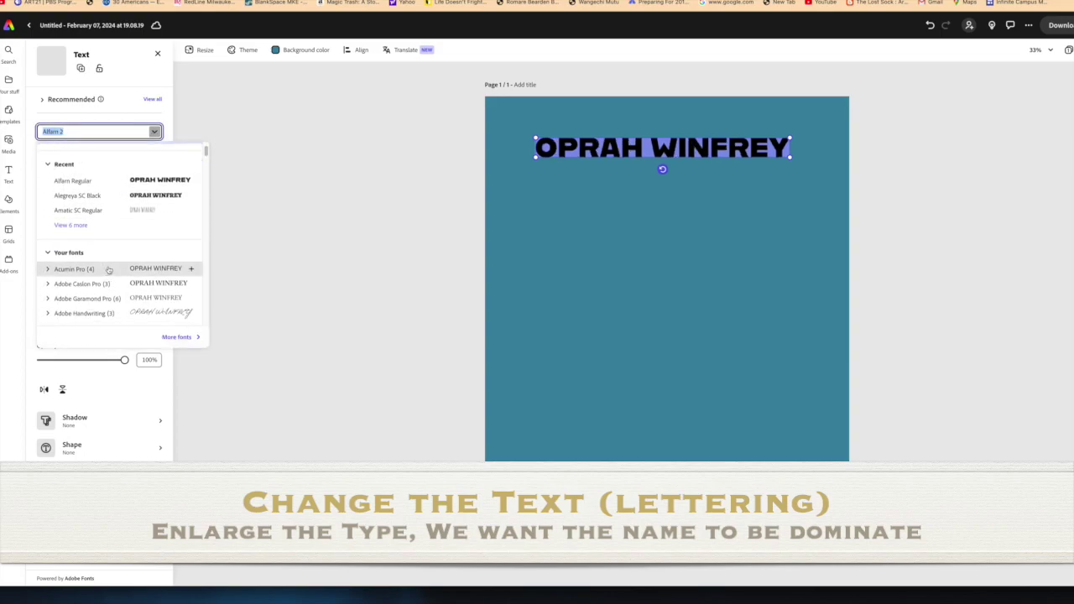
pyautogui.scroll(-1, 108, 270)
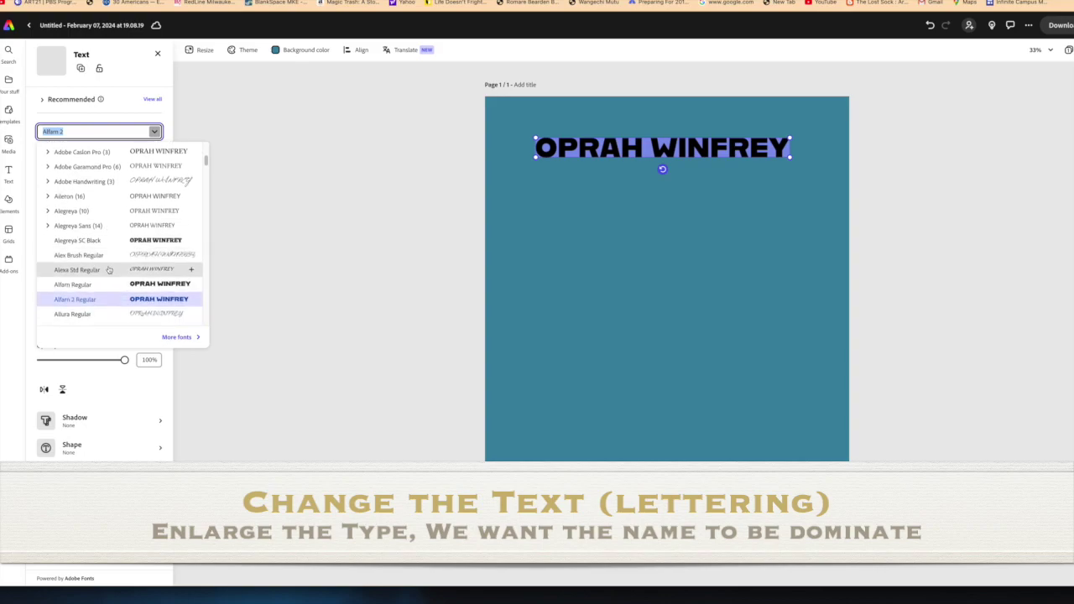
pyautogui.scroll(-3, 133, 275)
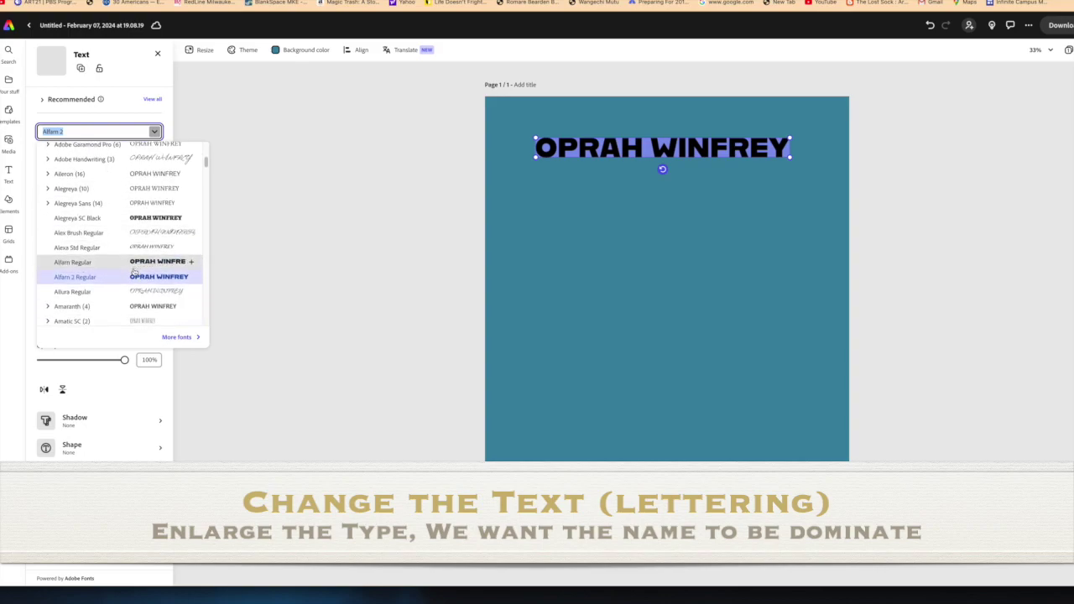
pyautogui.scroll(-1, 134, 269)
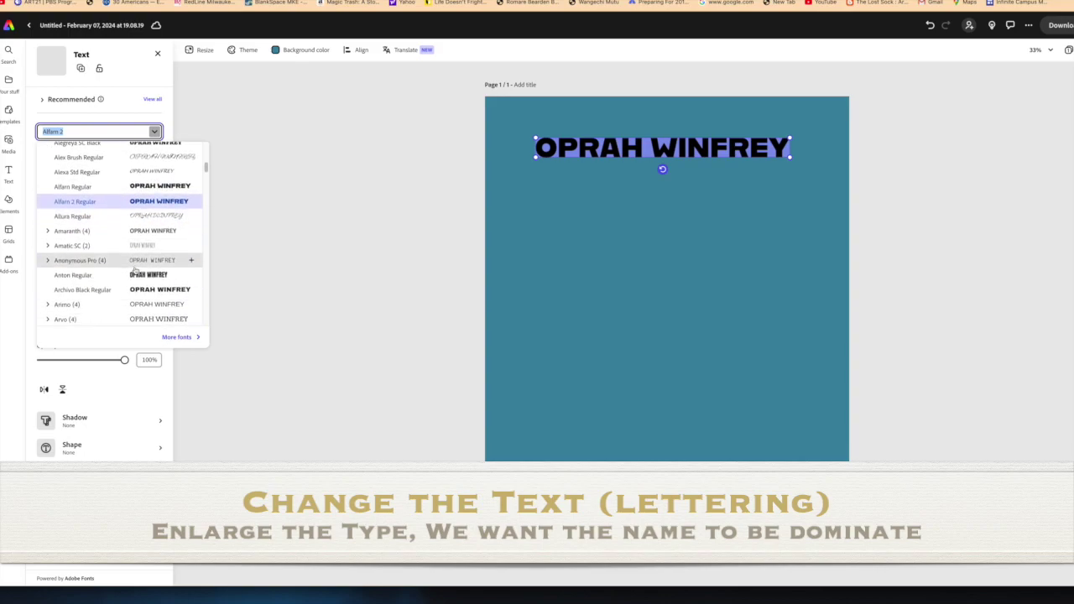
pyautogui.scroll(1, 137, 265)
pyautogui.scroll(4, 138, 265)
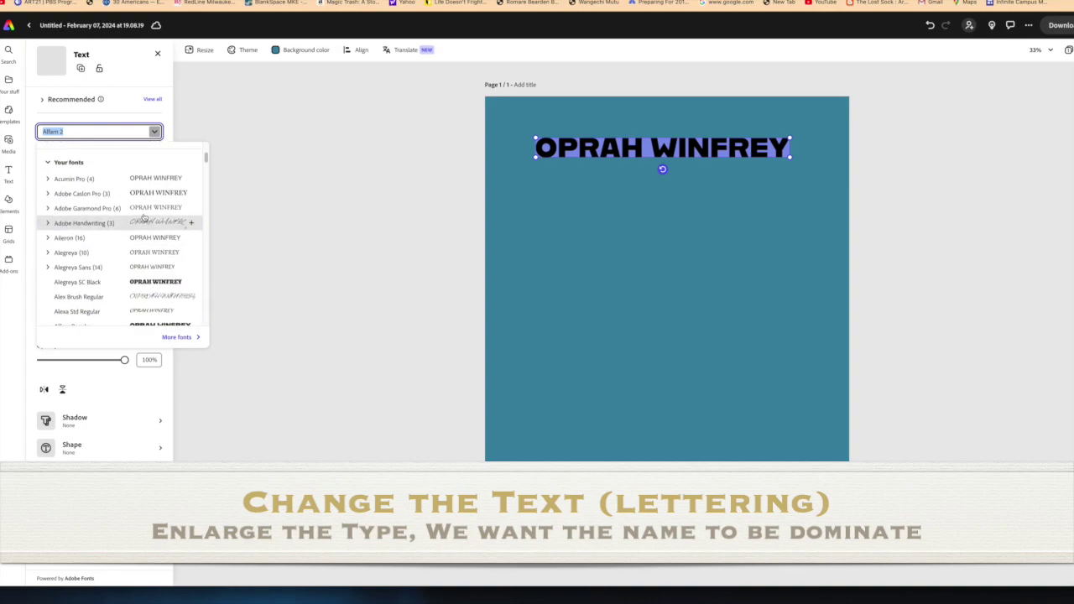
pyautogui.scroll(3, 144, 217)
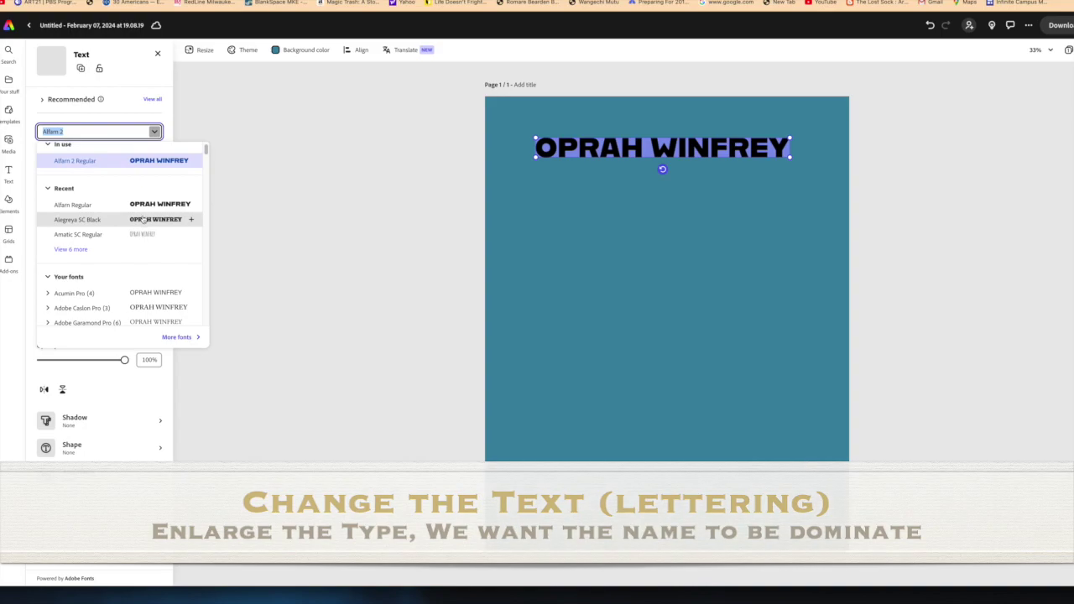
pyautogui.click(149, 205)
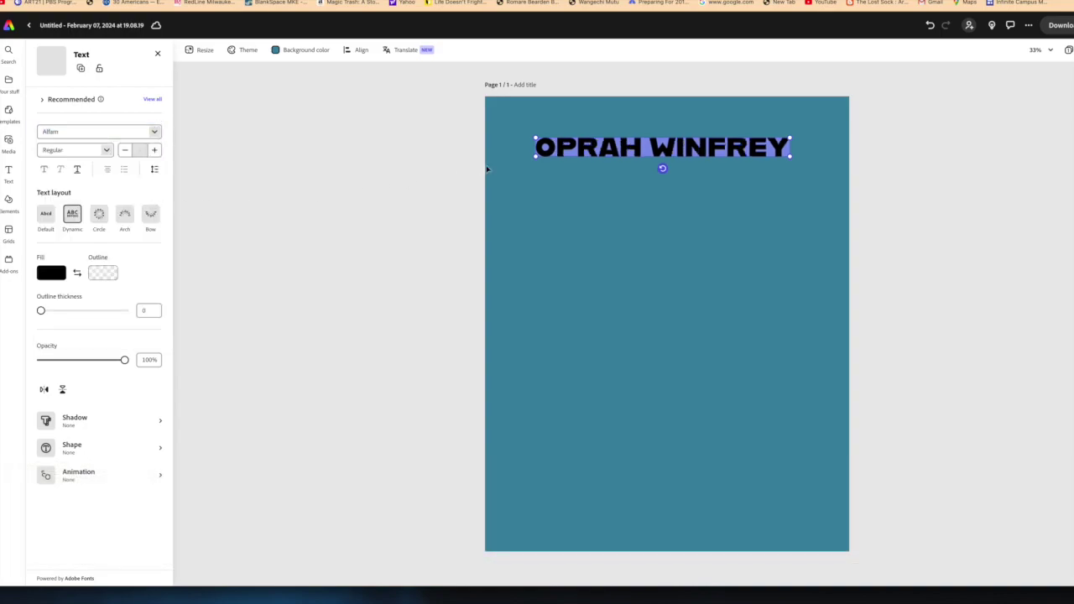
# Resize the heading so it wraps onto two lines, centred near the poster top
pyautogui.moveTo(534, 157); pyautogui.dragTo(522, 203)
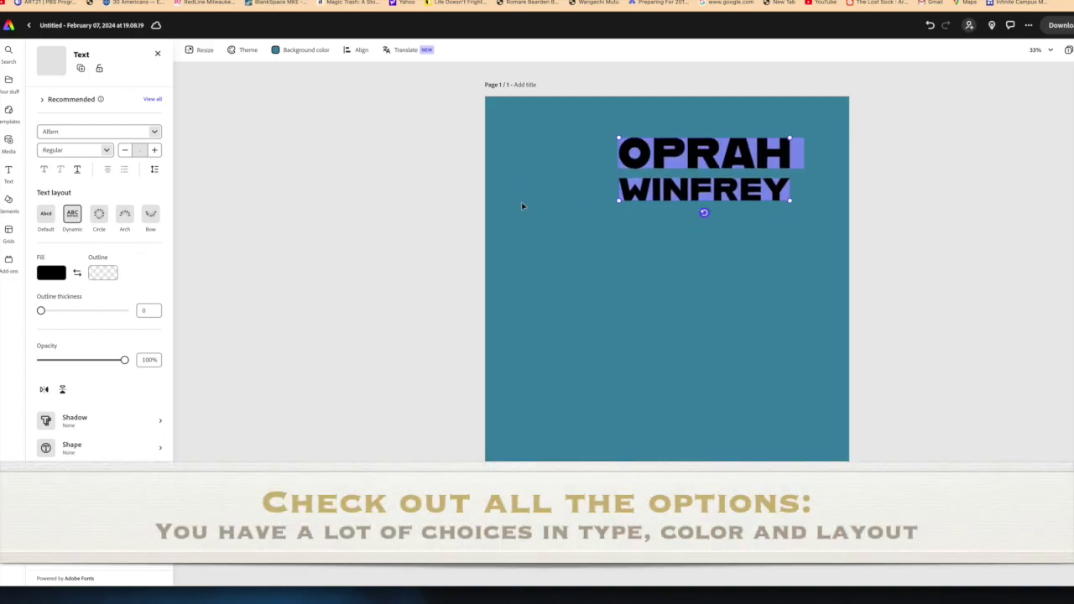
pyautogui.moveTo(695, 136); pyautogui.dragTo(659, 116)
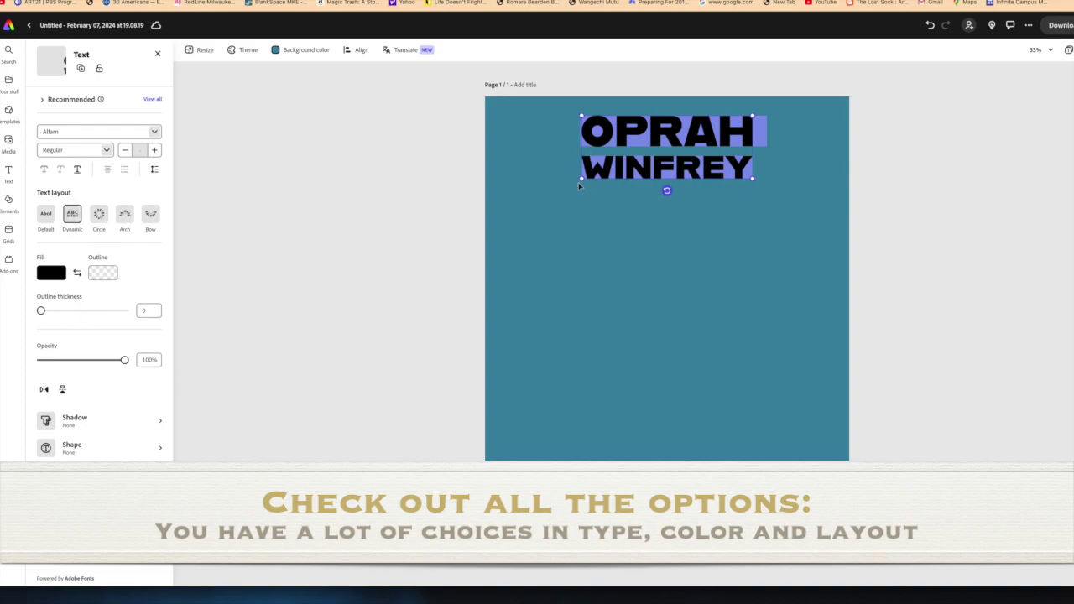
pyautogui.moveTo(581, 179); pyautogui.dragTo(554, 189)
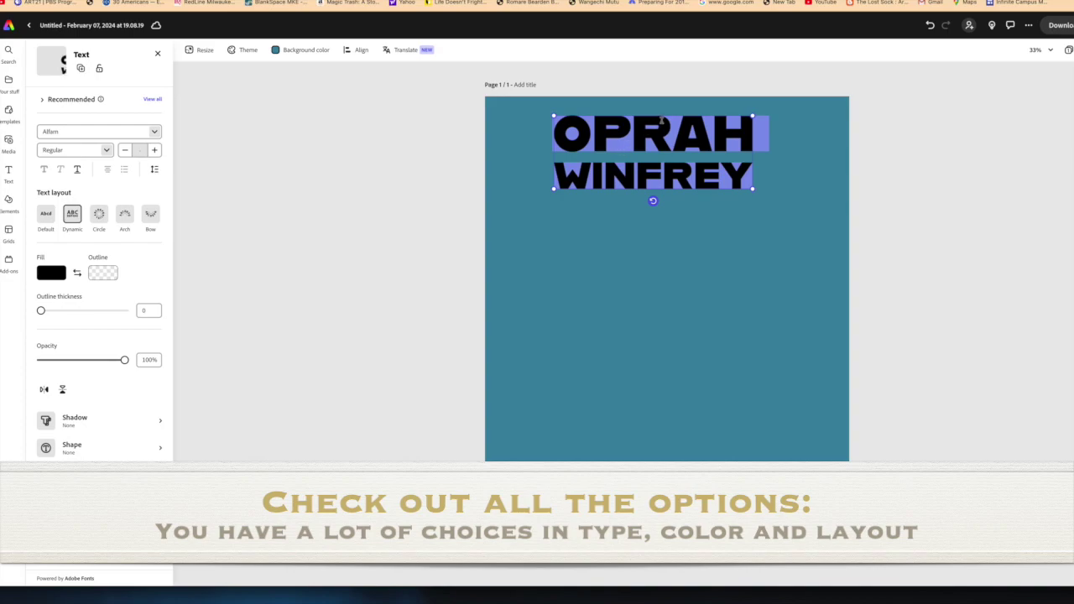
pyautogui.moveTo(655, 147); pyautogui.dragTo(674, 116)
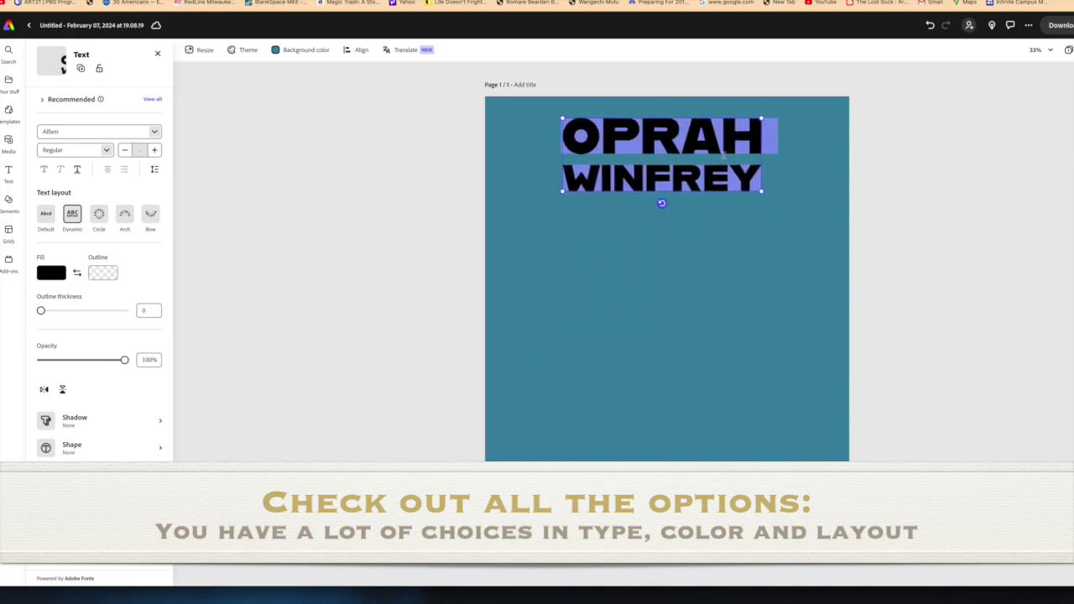
pyautogui.moveTo(762, 193); pyautogui.dragTo(795, 209)
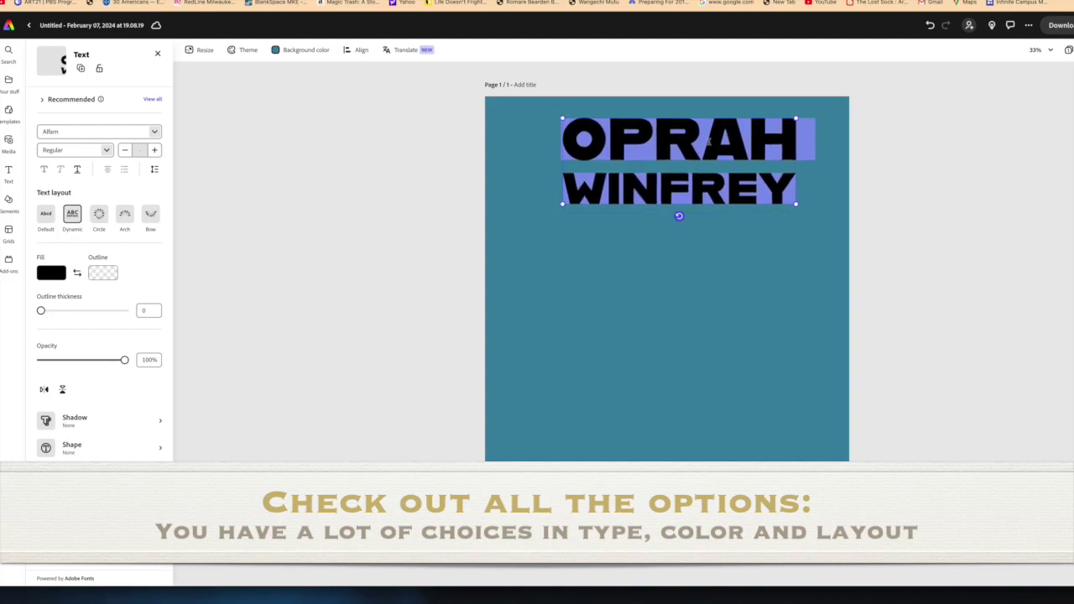
pyautogui.moveTo(689, 115); pyautogui.dragTo(677, 113)
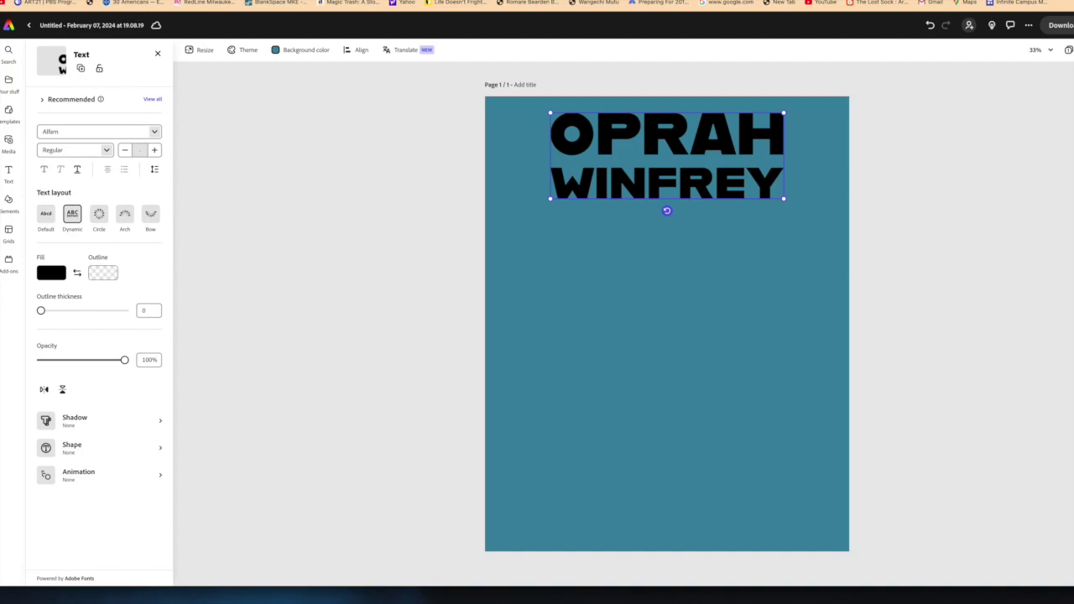
pyautogui.hotkey('ctrl', 't')
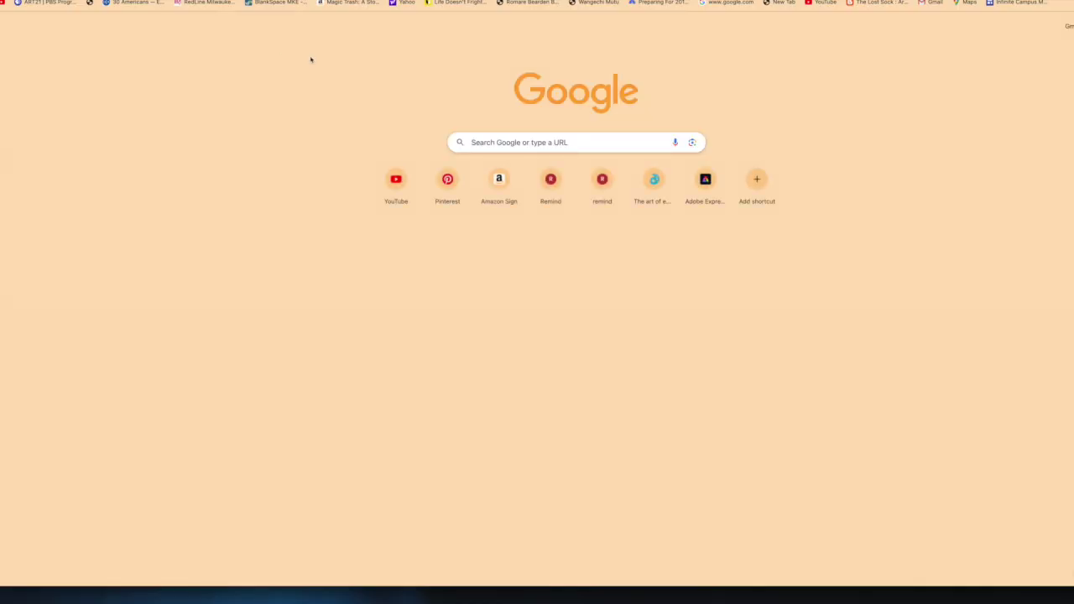
# Run a Google search for the celebrity's name followed by 'images'
pyautogui.click(516, 143)
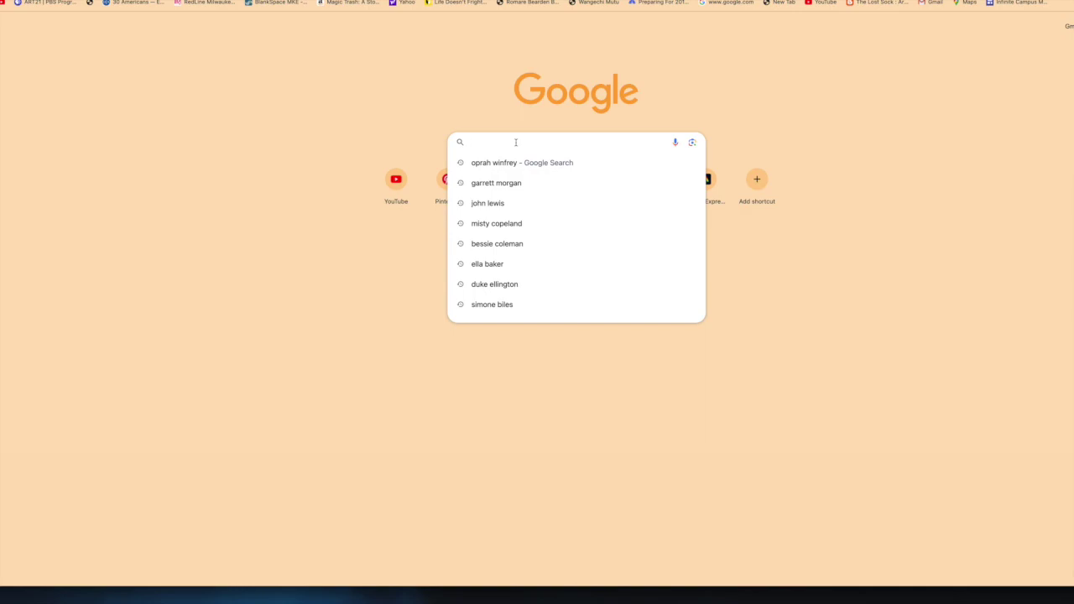
pyautogui.write('o')
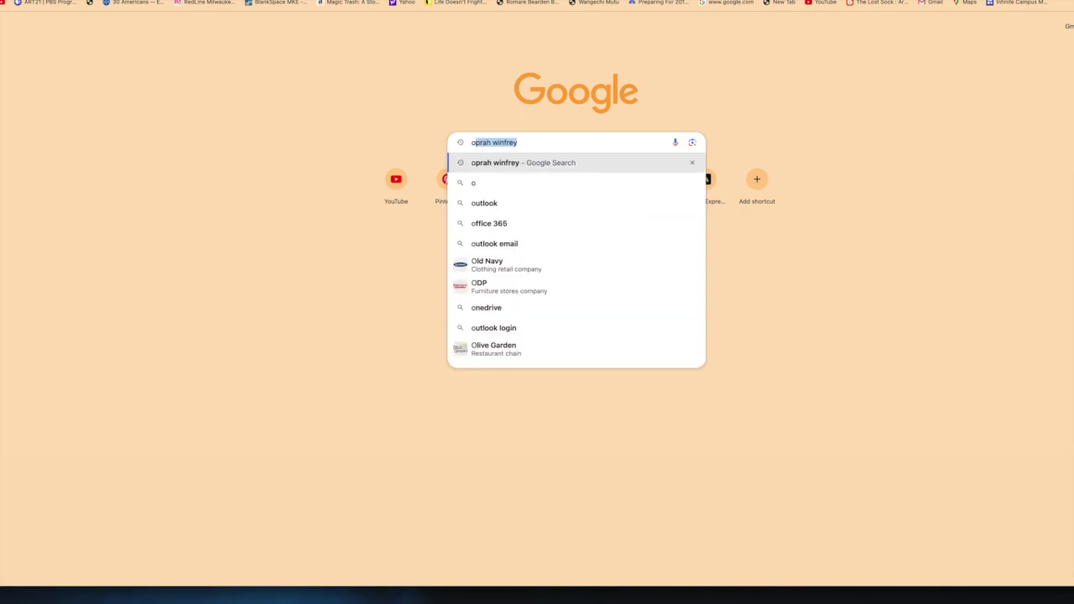
pyautogui.write('prah win')
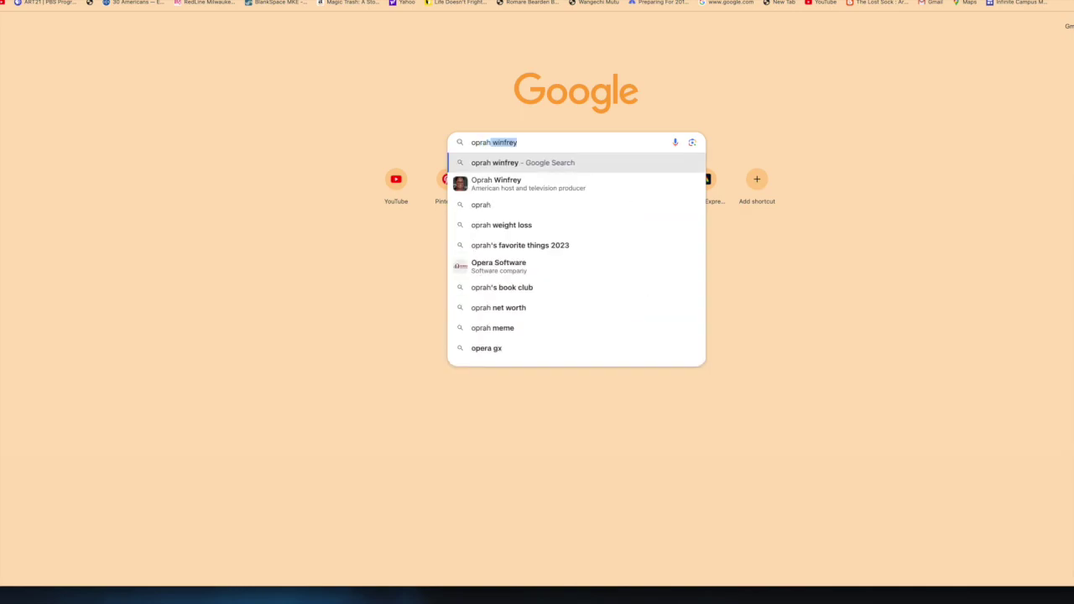
pyautogui.write('frey')
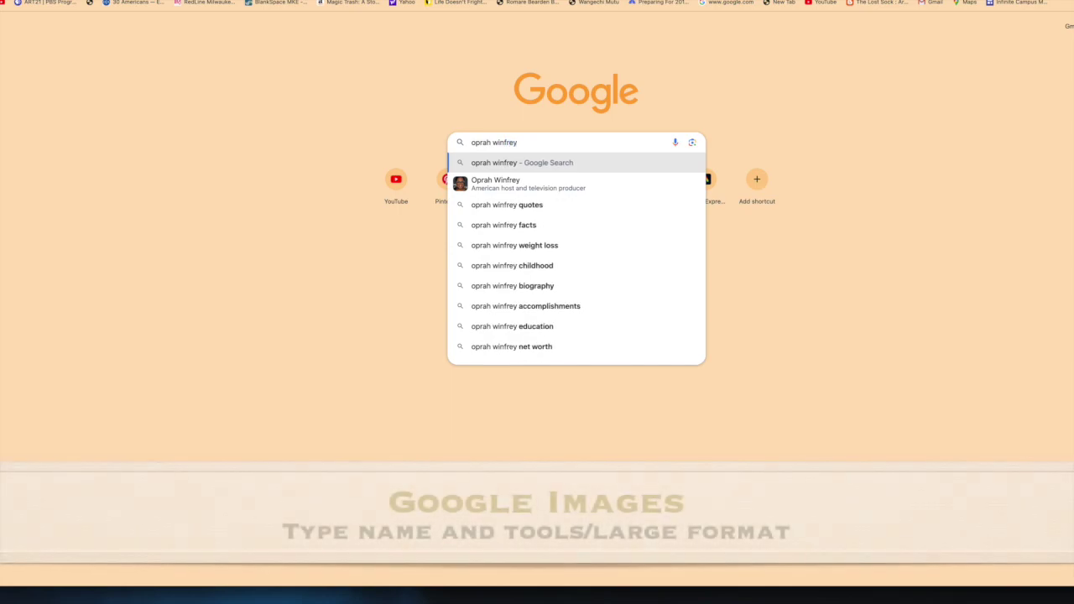
pyautogui.write(' images')
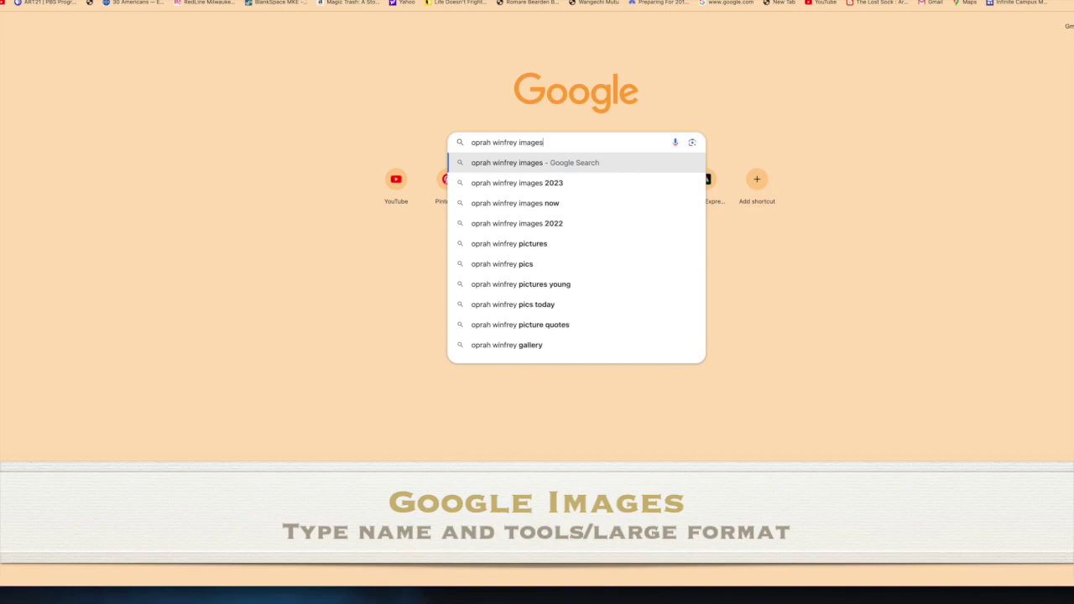
pyautogui.press('Return')
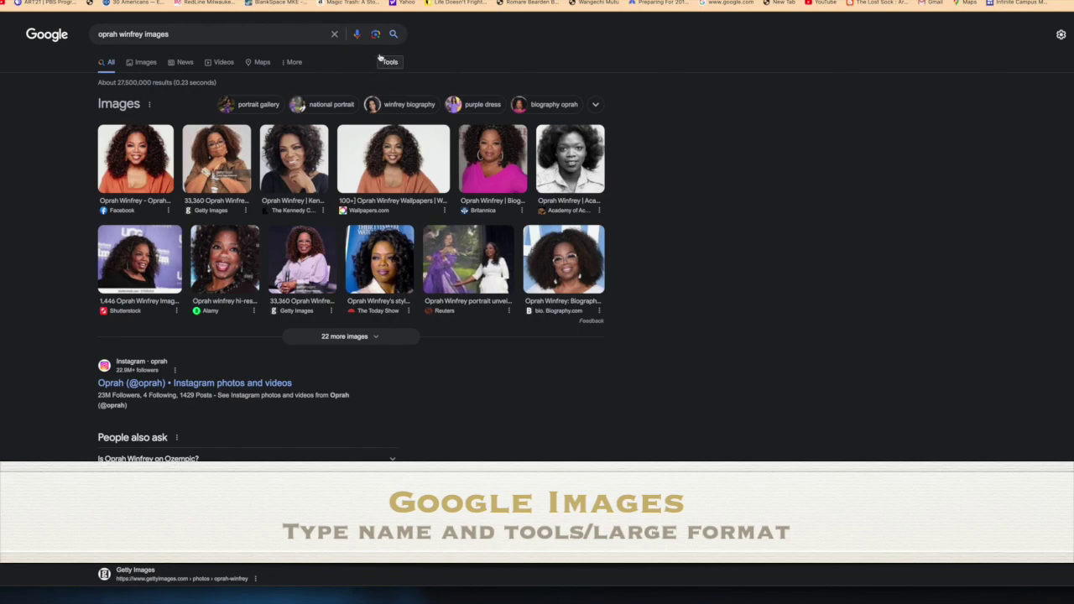
# Filter image results to Large size and preview the Britannica pink-dress portrait
pyautogui.click(150, 62)
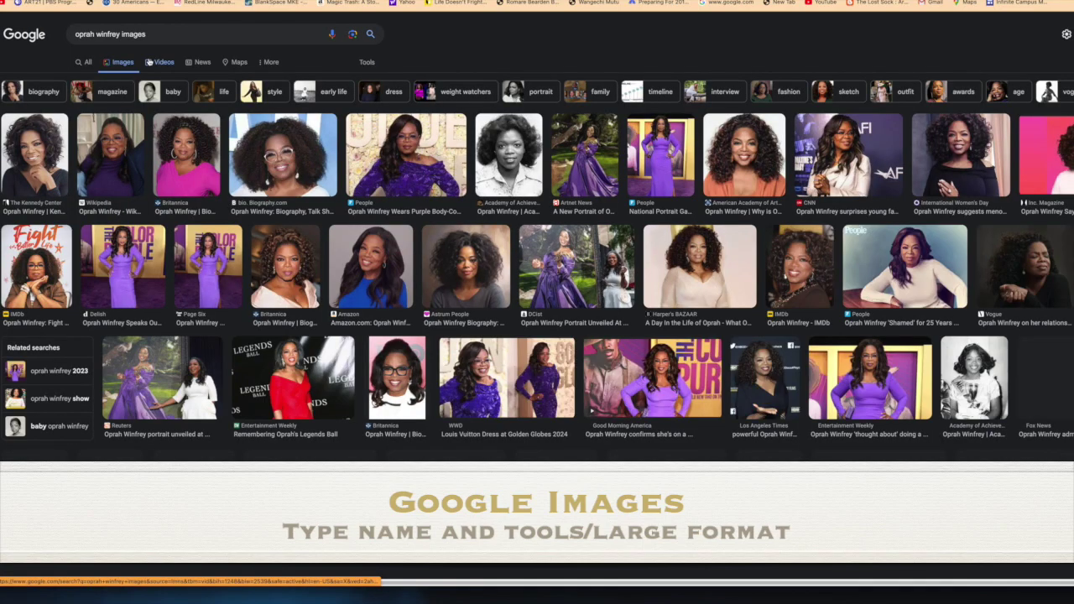
pyautogui.click(367, 62)
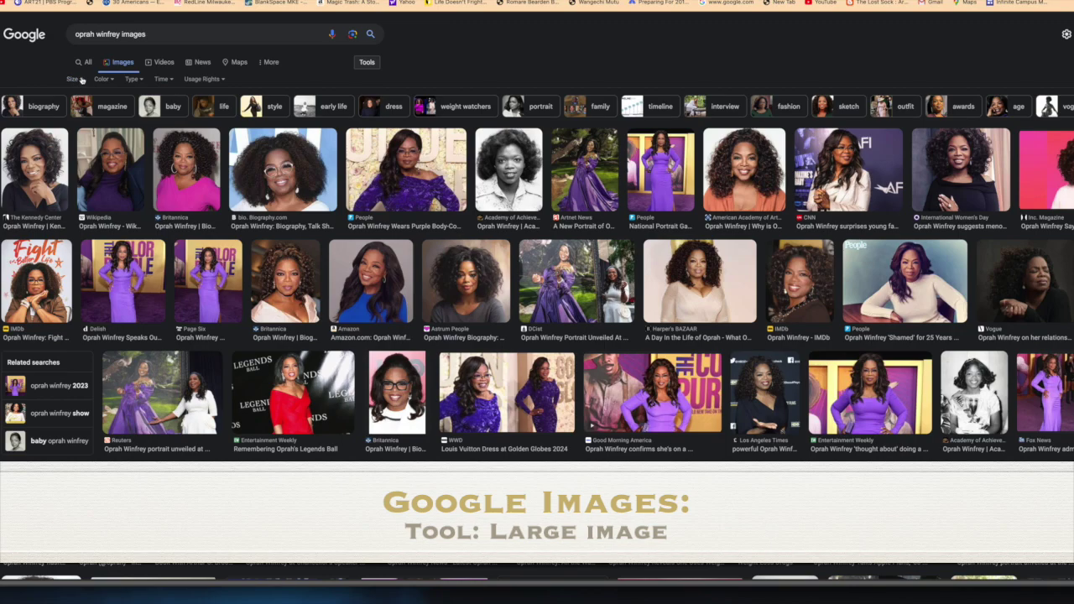
pyautogui.click(81, 80)
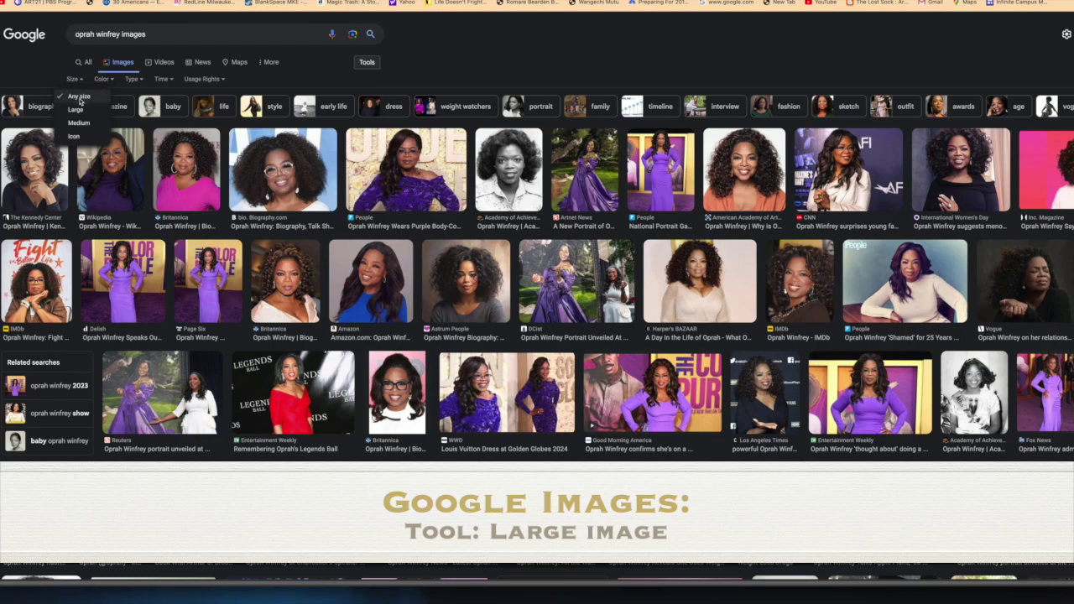
pyautogui.click(77, 110)
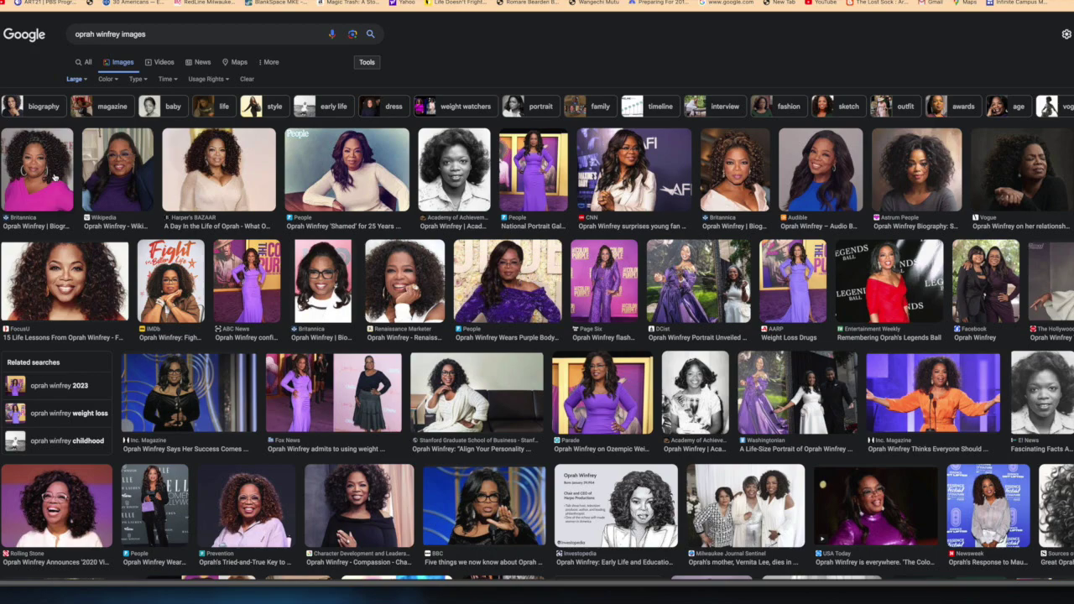
pyautogui.click(54, 177)
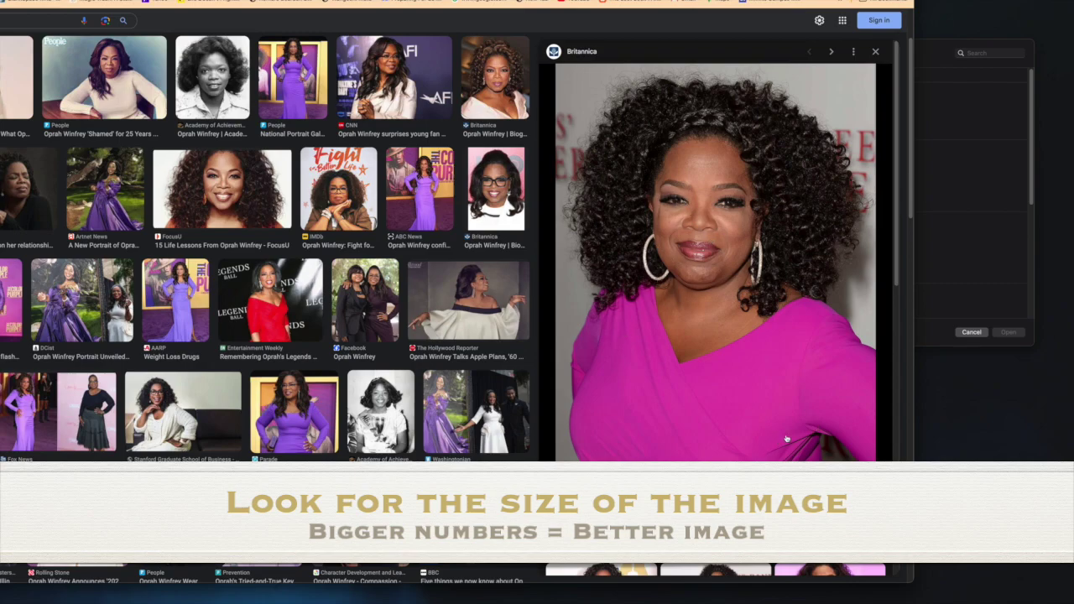
# Drag the Britannica portrait over to be uploaded into the poster
pyautogui.moveTo(763, 261); pyautogui.dragTo(1009, 468)
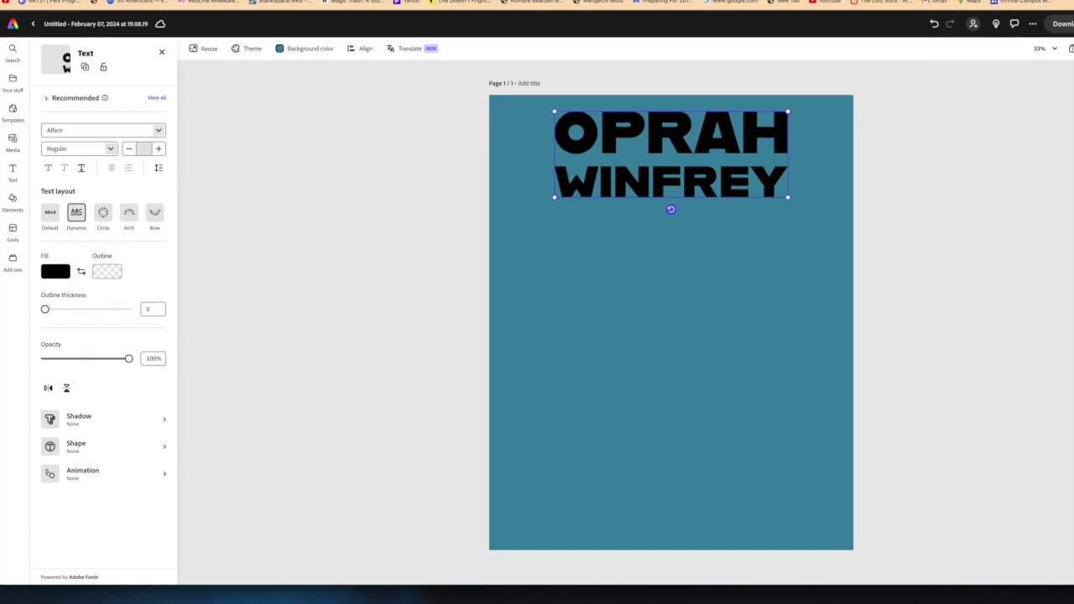
# Start a photo upload from Media and browse the Desktop files for an Oprah image
pyautogui.click(558, 220)
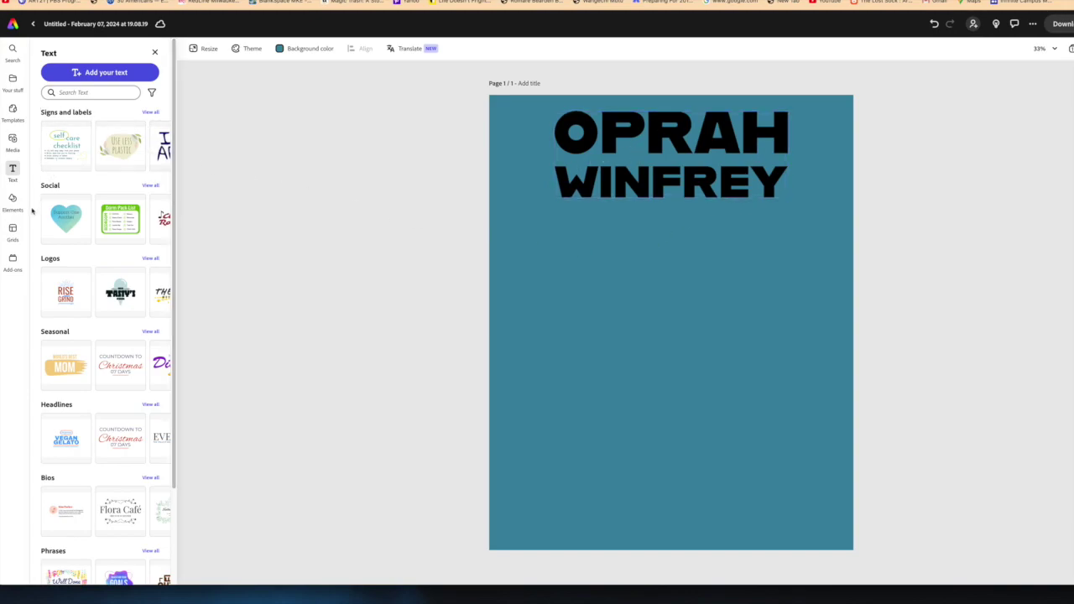
pyautogui.click(14, 140)
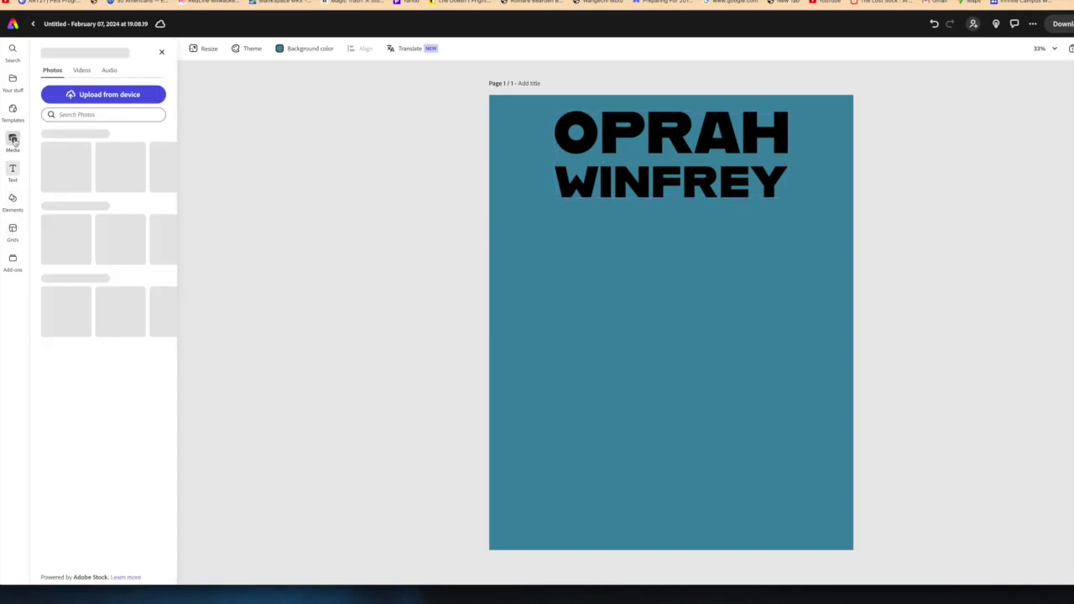
pyautogui.click(108, 95)
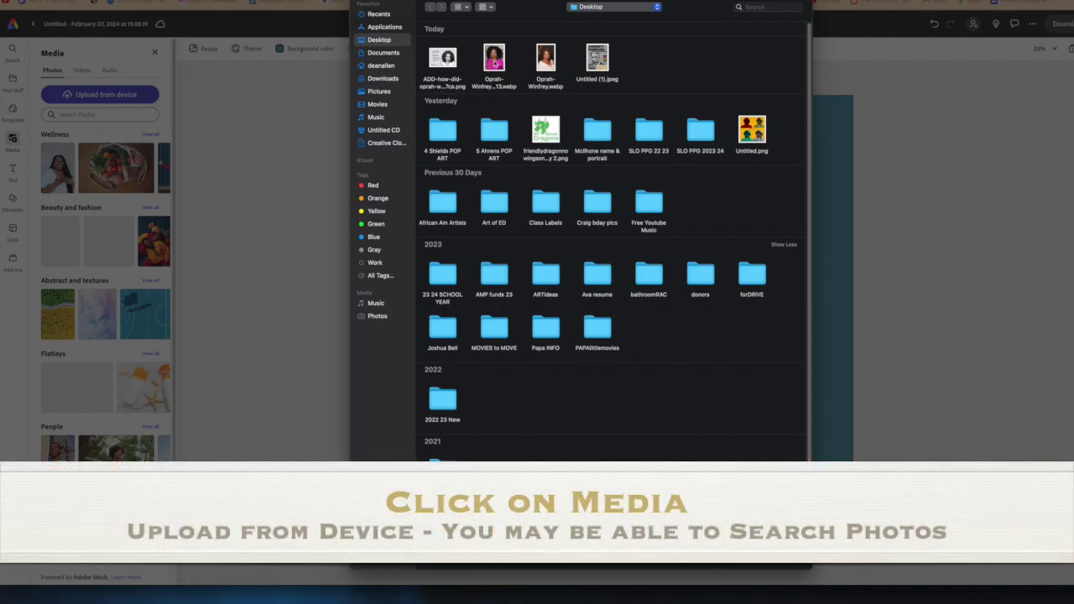
pyautogui.click(495, 62)
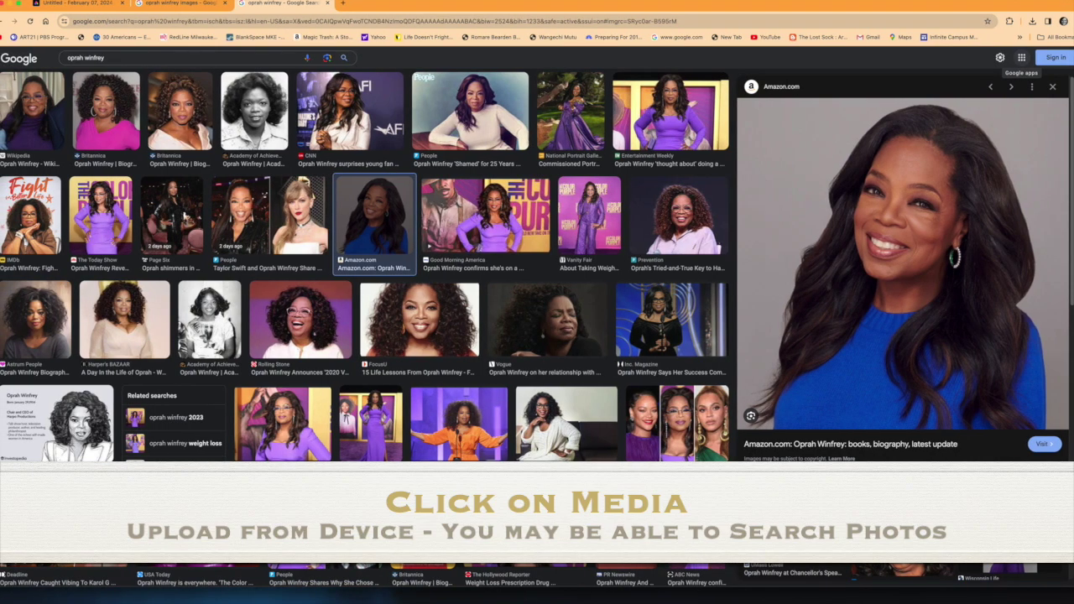
# Switch back to the Adobe Express browser tab with the poster design
pyautogui.click(101, 4)
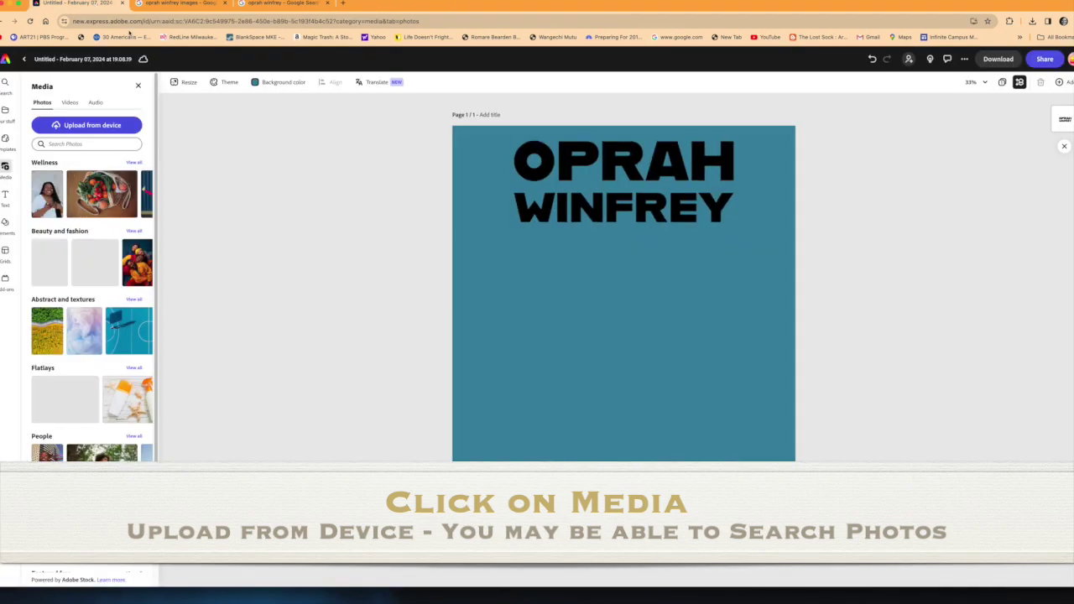
# Upload the scu4qt Oprah portrait from the Desktop onto the poster
pyautogui.click(89, 126)
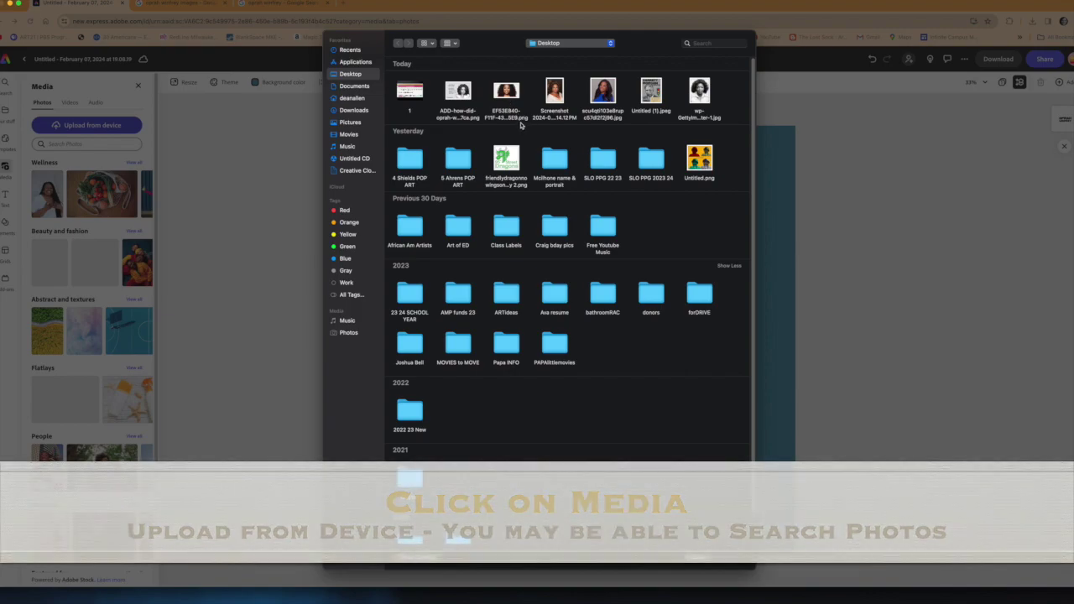
pyautogui.click(612, 93)
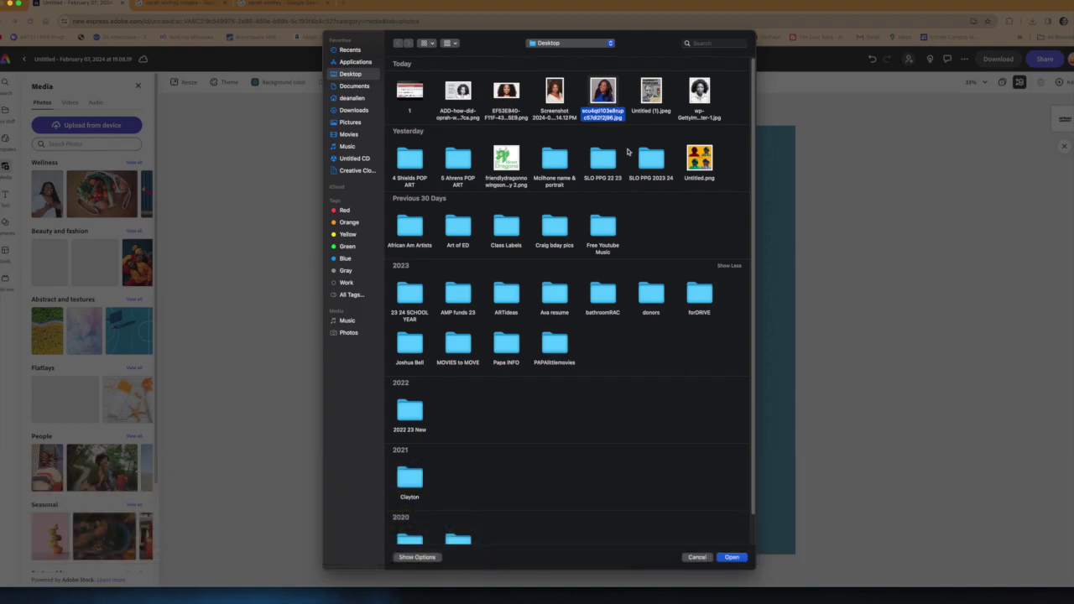
pyautogui.click(726, 558)
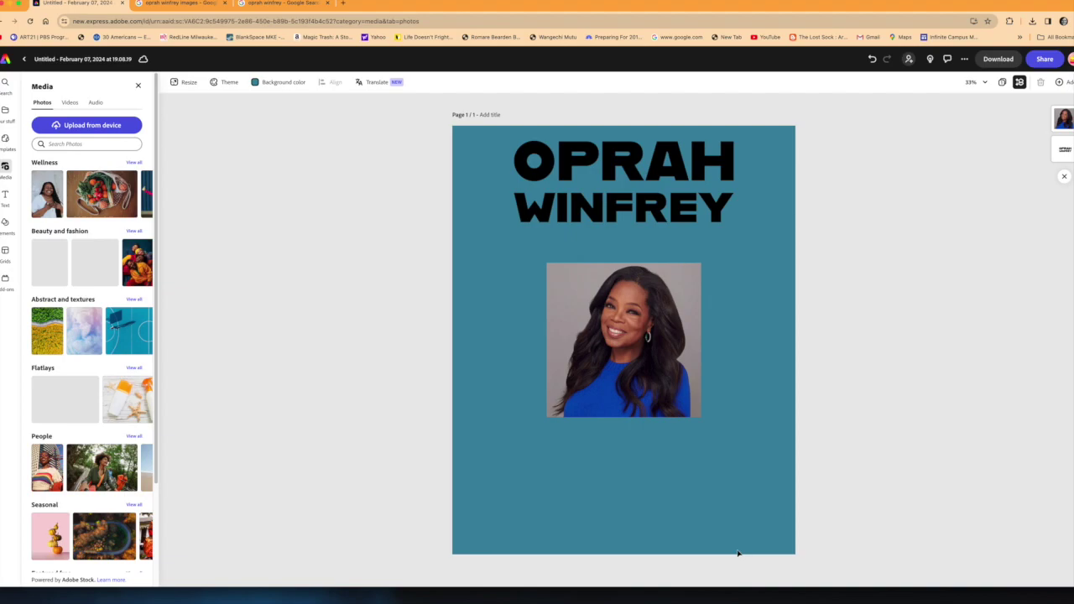
# Remove the Oprah photo's background, then resize and reposition the cutout to cover most of the page
pyautogui.click(661, 404)
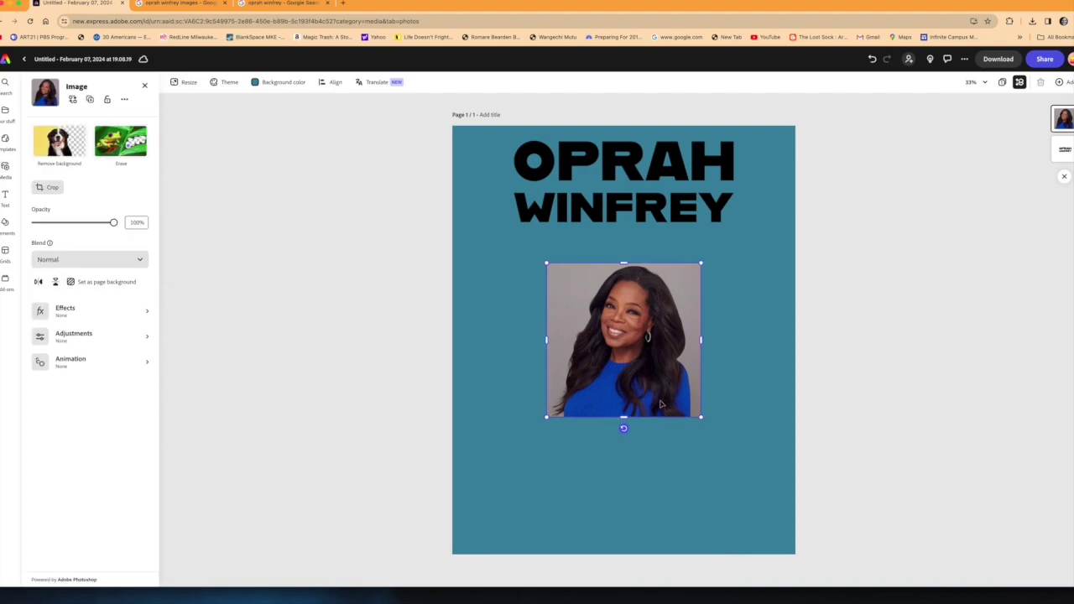
pyautogui.click(64, 147)
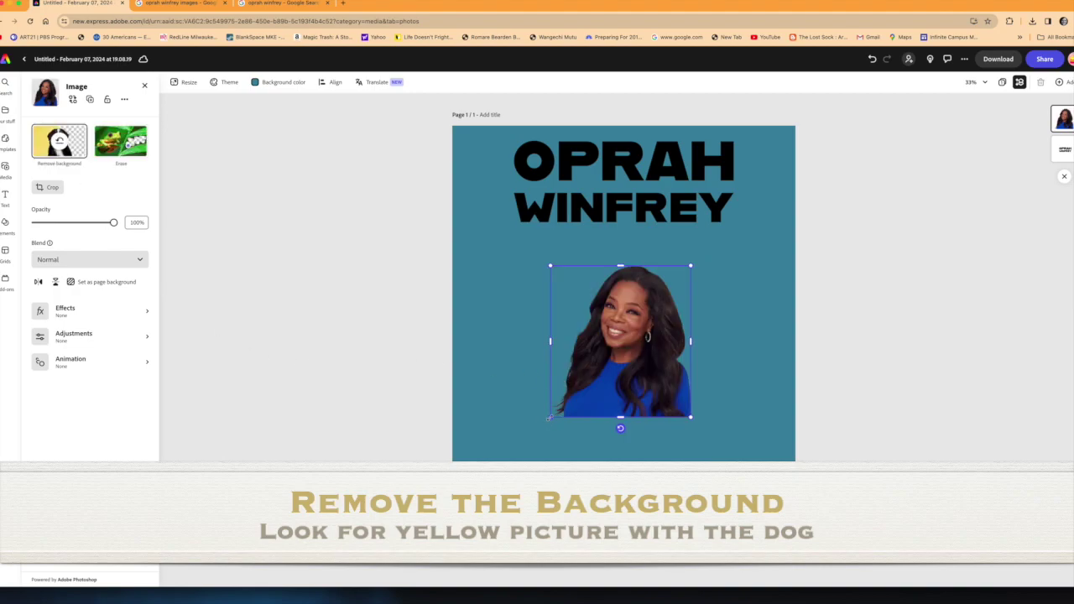
pyautogui.moveTo(549, 417); pyautogui.dragTo(465, 506)
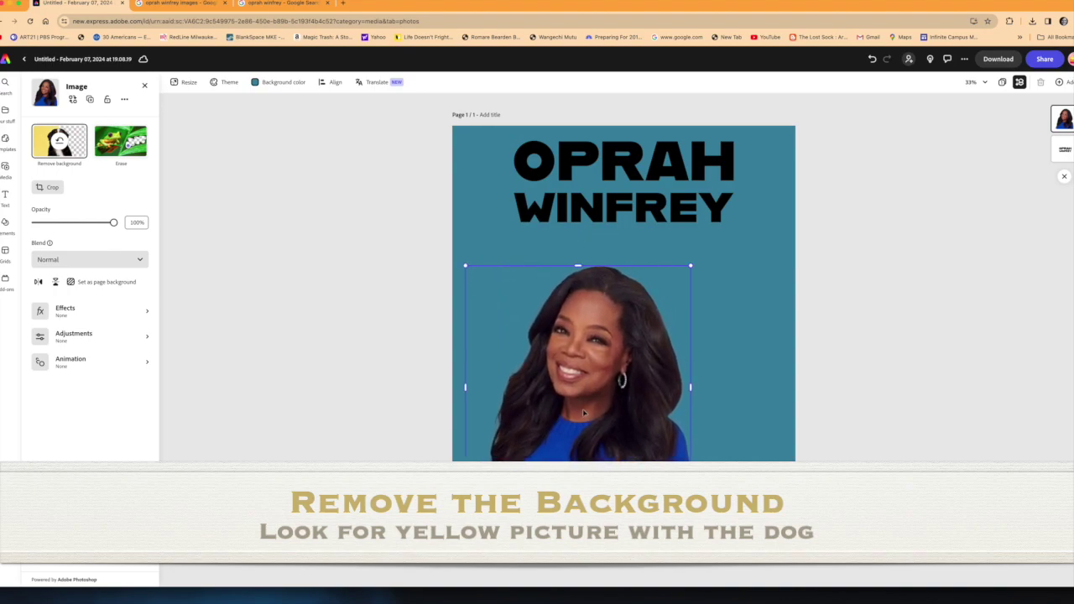
pyautogui.moveTo(584, 412); pyautogui.dragTo(631, 370)
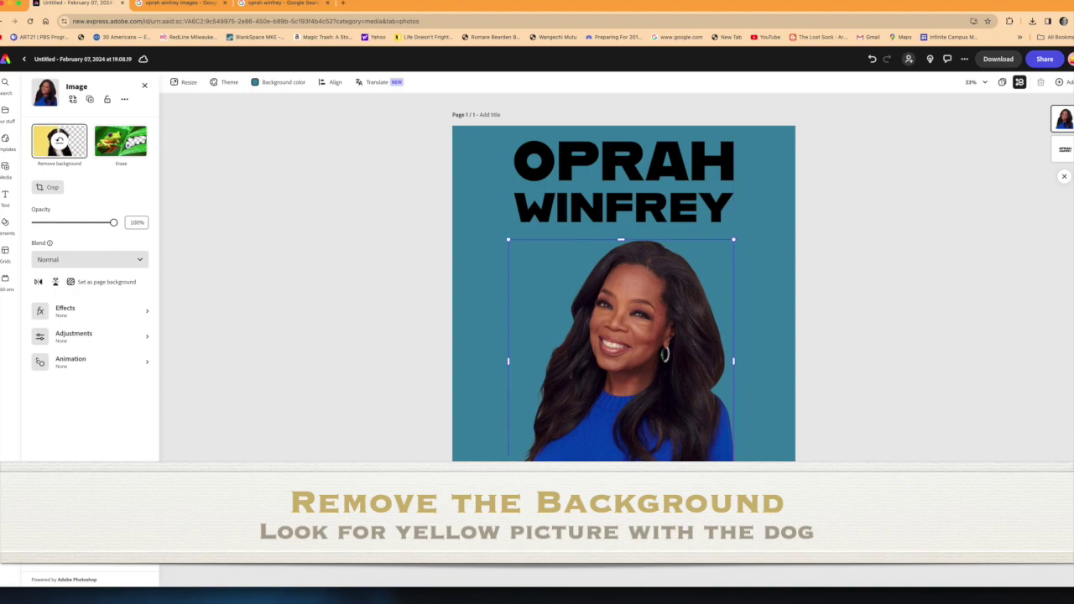
pyautogui.moveTo(619, 419); pyautogui.dragTo(627, 403)
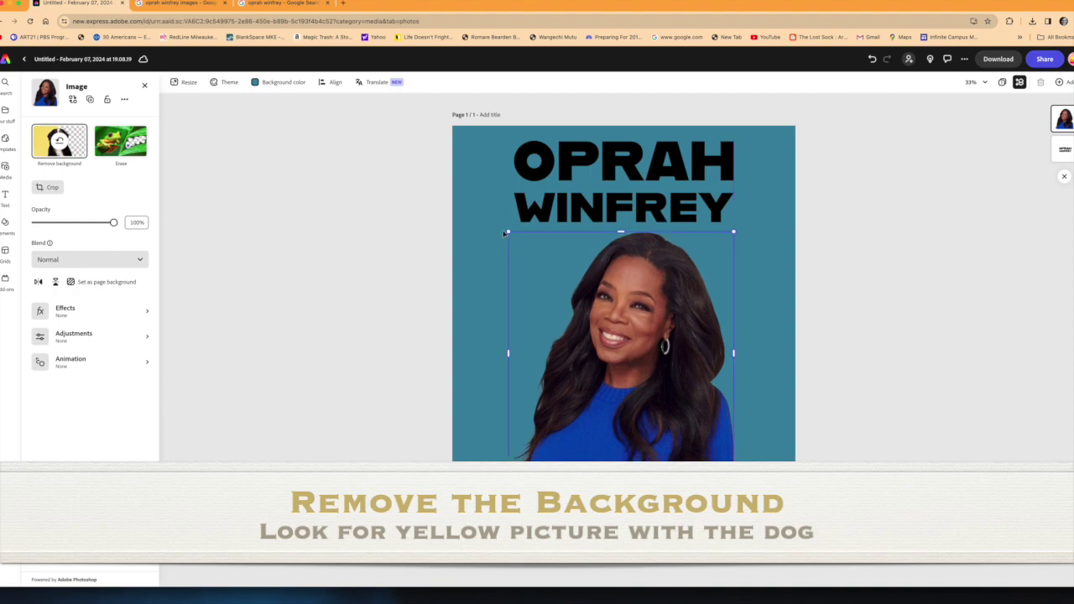
pyautogui.moveTo(507, 232); pyautogui.dragTo(504, 228)
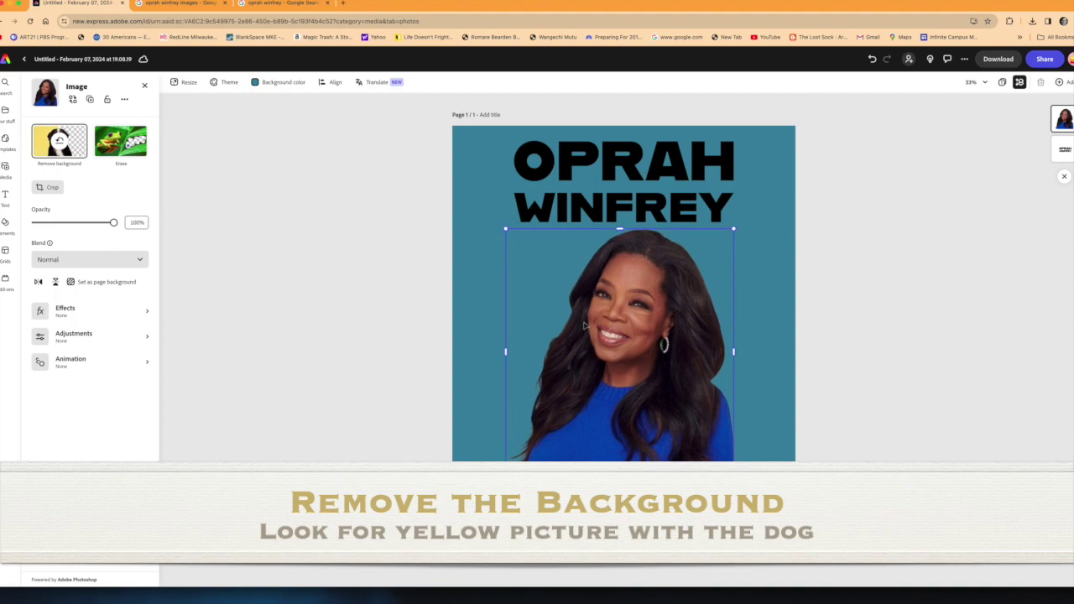
pyautogui.moveTo(658, 304); pyautogui.dragTo(602, 368)
pyautogui.moveTo(680, 298); pyautogui.dragTo(740, 238)
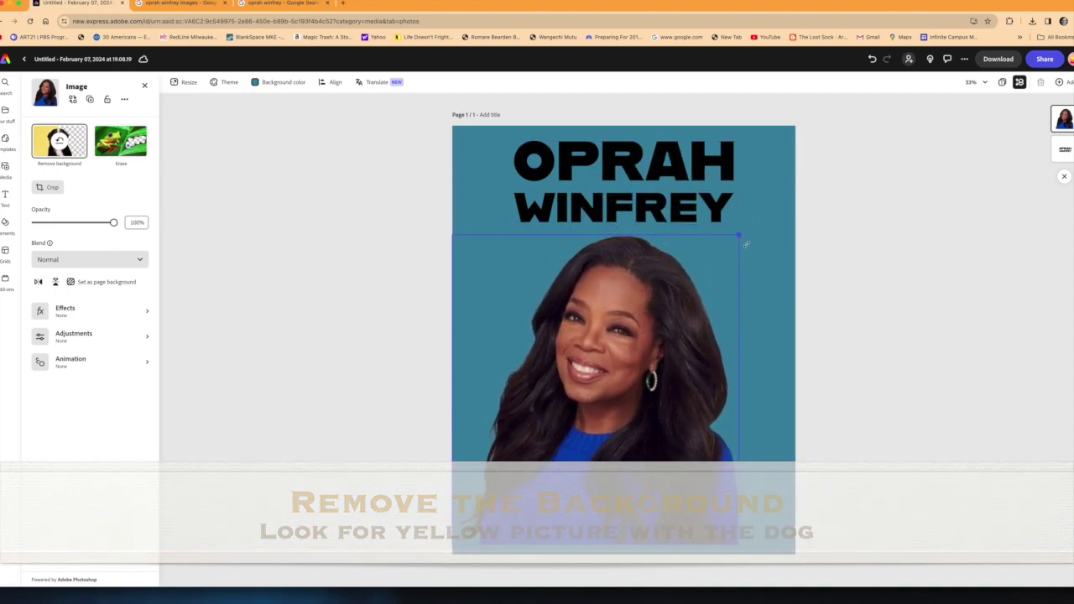
pyautogui.click(686, 334)
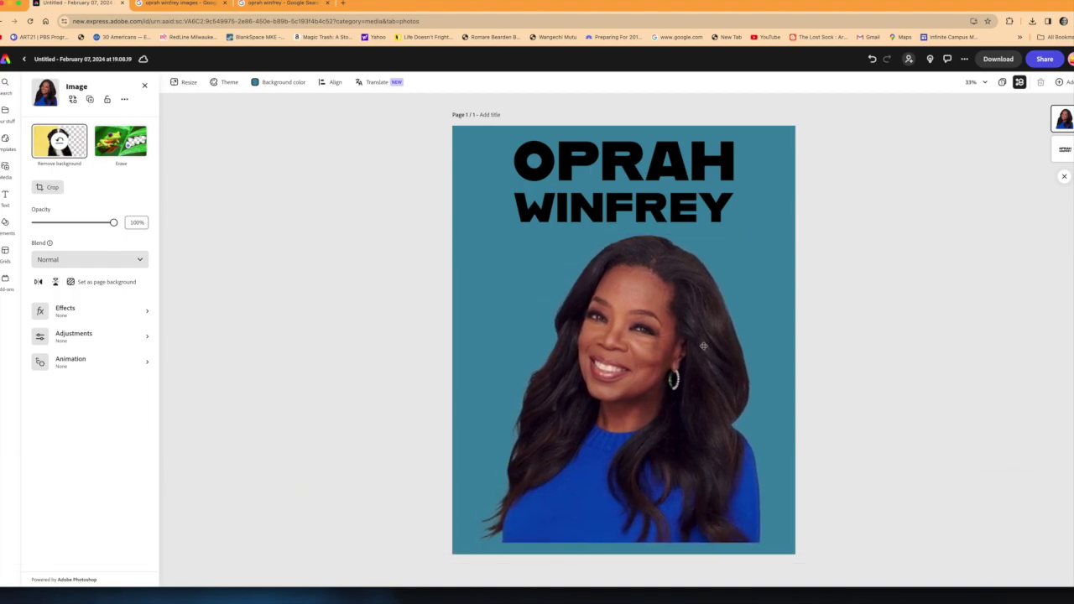
# Shrink the portrait slightly and centre it horizontally just under the heading
pyautogui.moveTo(476, 235); pyautogui.dragTo(512, 267)
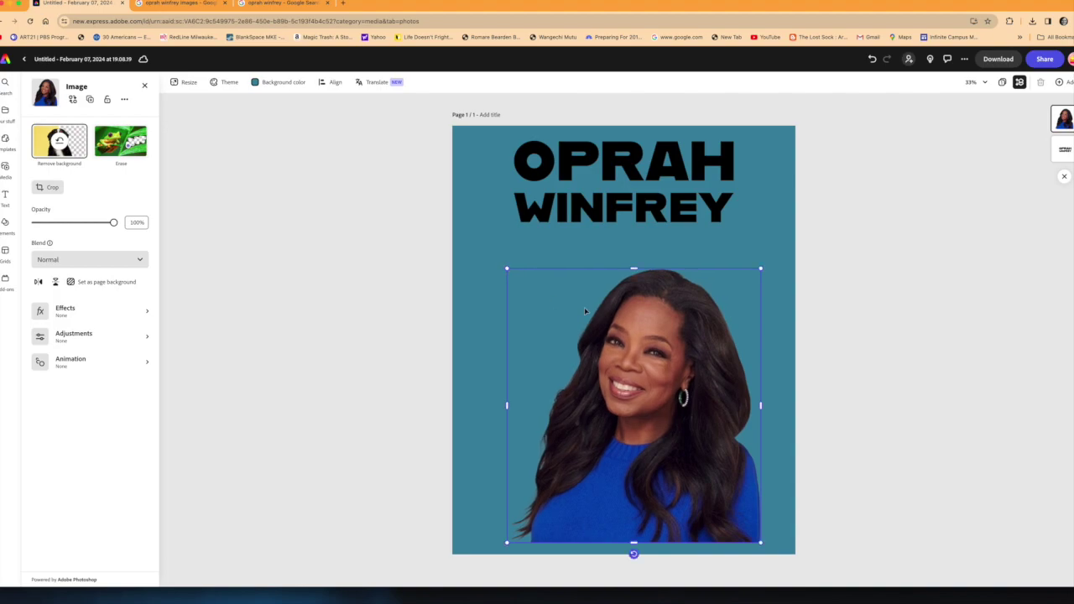
pyautogui.moveTo(620, 311); pyautogui.dragTo(610, 290)
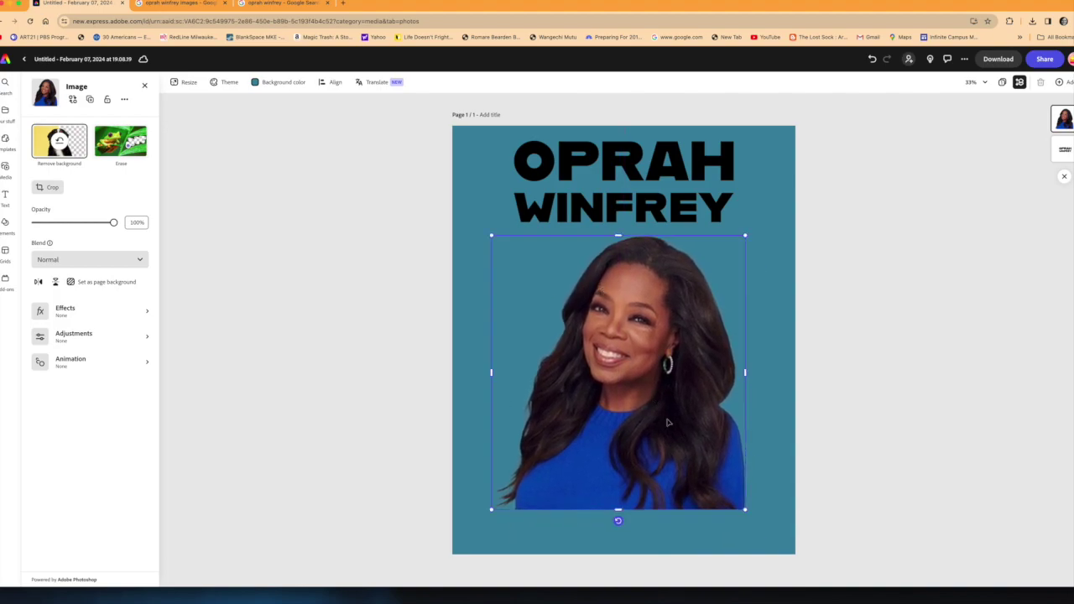
pyautogui.click(767, 512)
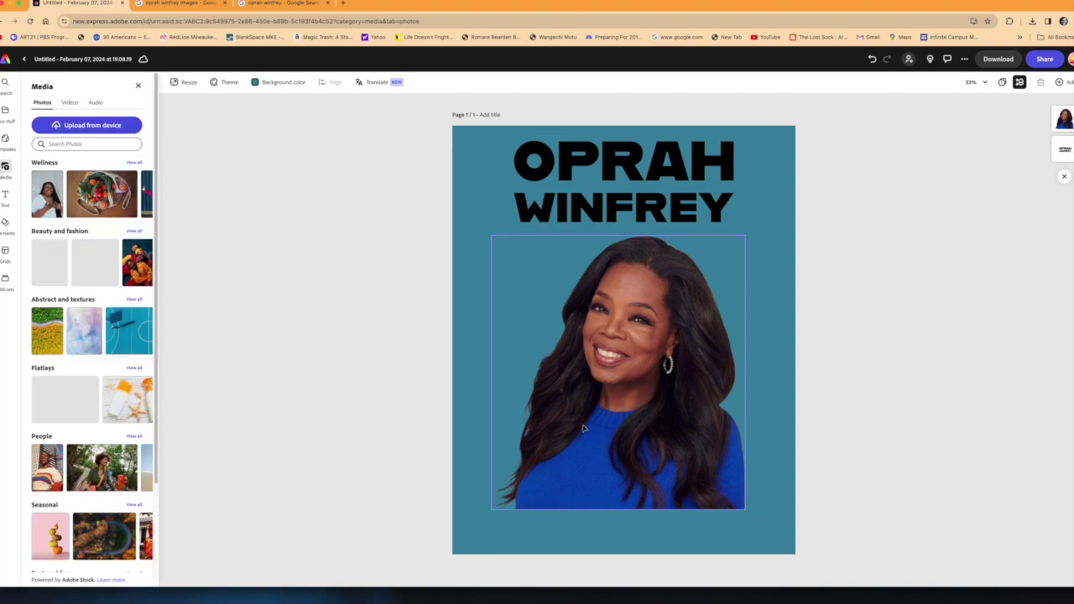
pyautogui.click(667, 389)
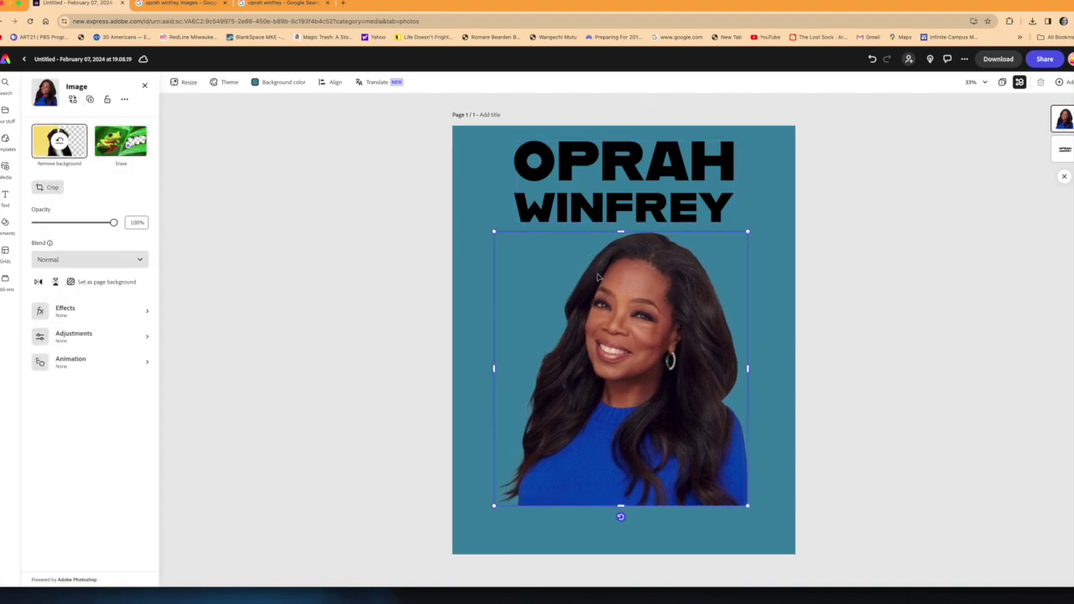
pyautogui.moveTo(599, 276); pyautogui.dragTo(600, 272)
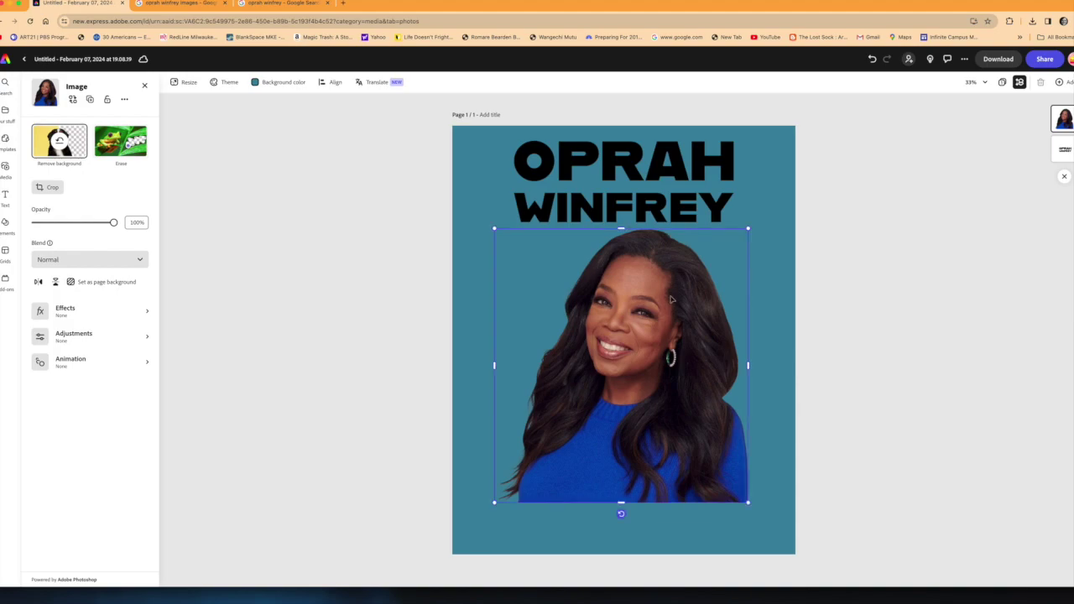
# Fine-tune the portrait: nudge it right, enlarge it slightly, and shift it left
pyautogui.click(646, 537)
pyautogui.moveTo(712, 496); pyautogui.dragTo(715, 496)
pyautogui.click(715, 522)
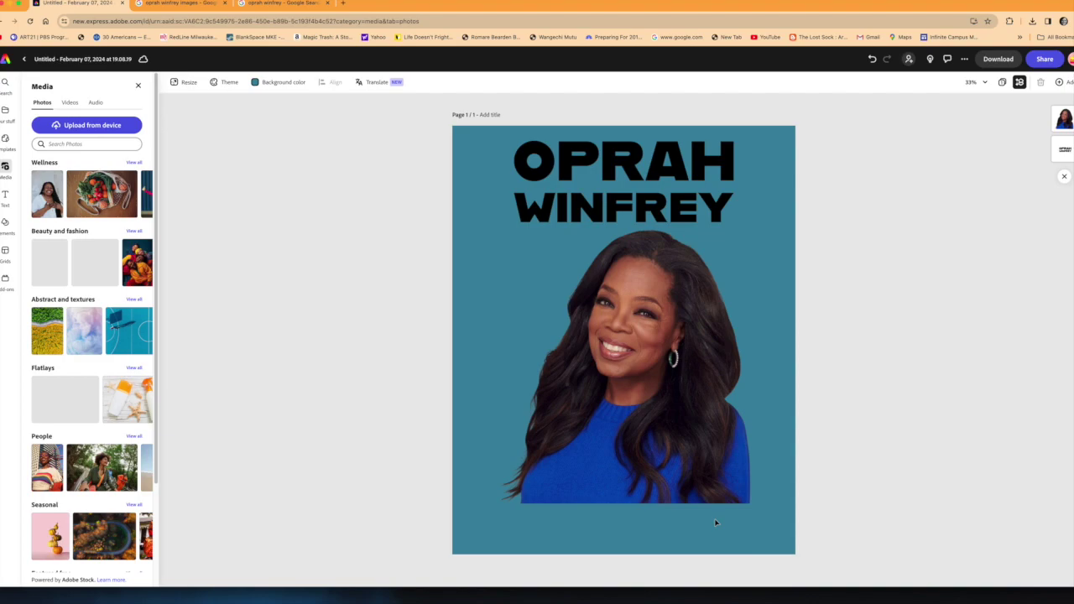
pyautogui.click(718, 500)
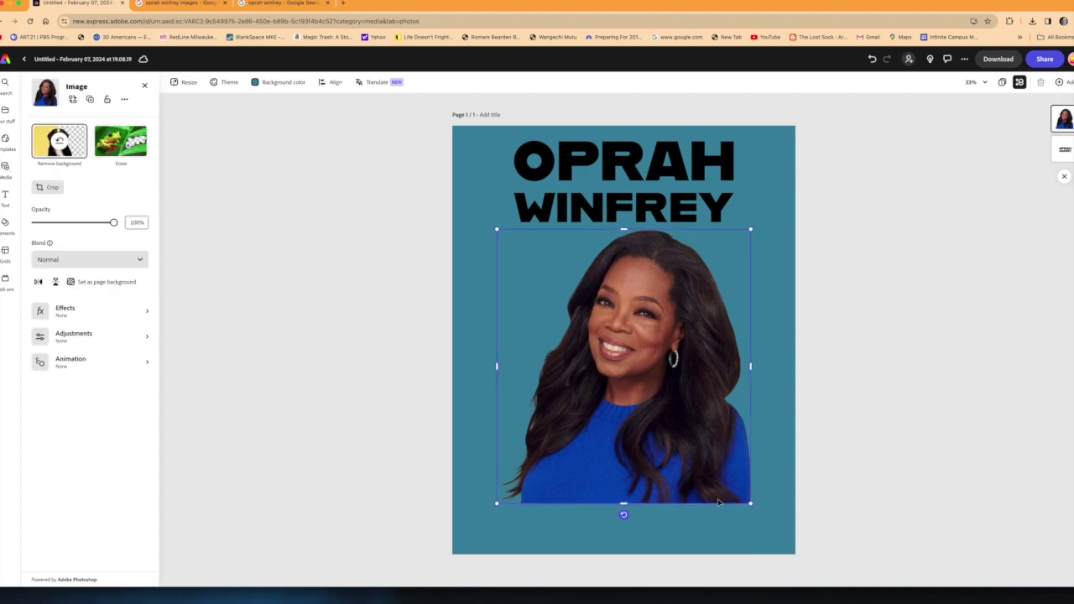
pyautogui.moveTo(752, 506); pyautogui.dragTo(764, 516)
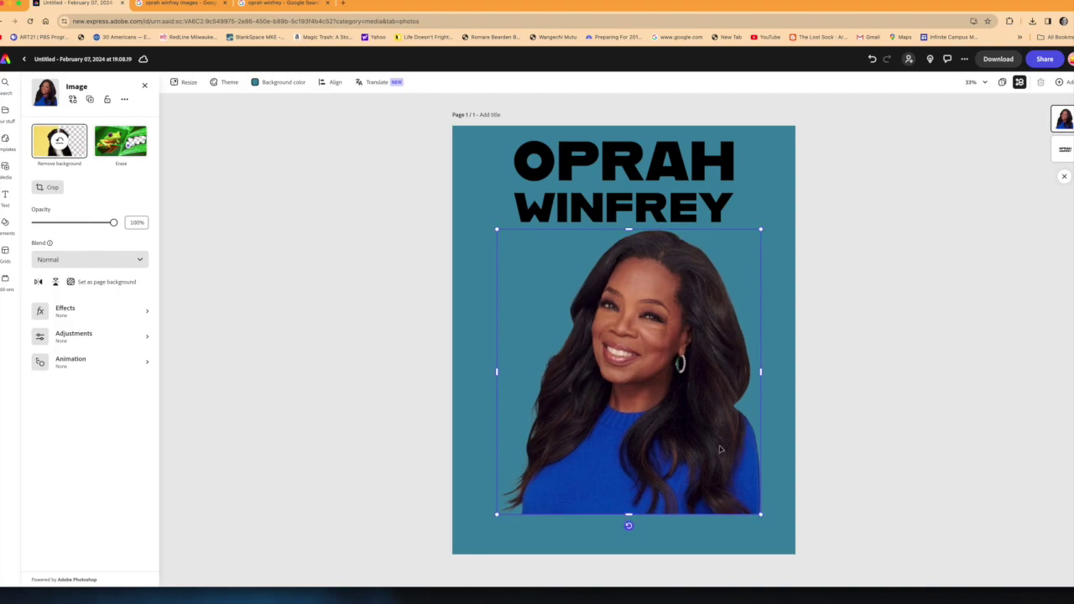
pyautogui.moveTo(721, 457); pyautogui.dragTo(709, 447)
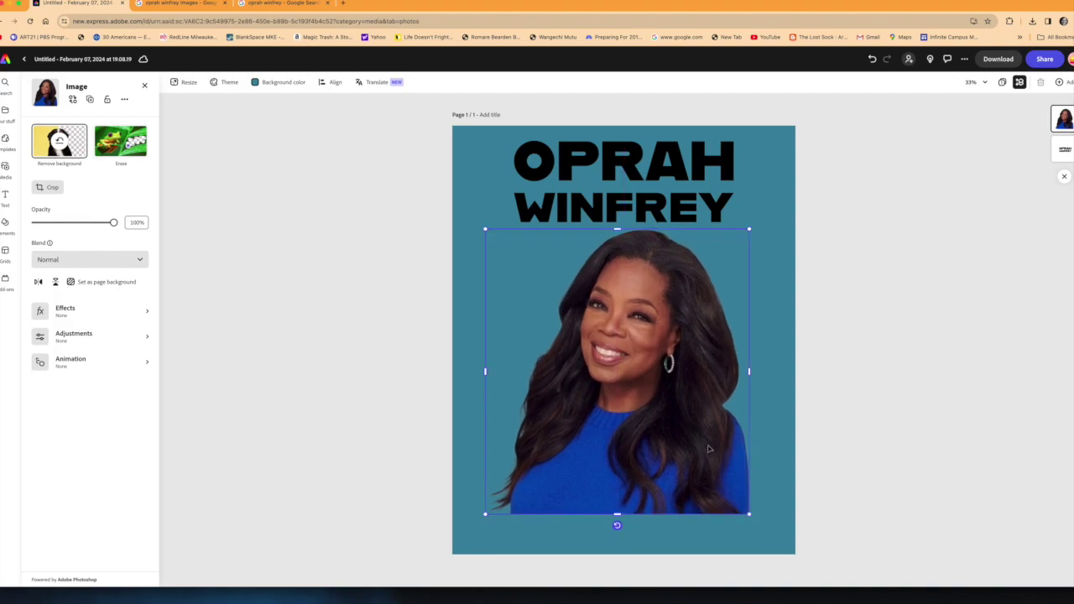
pyautogui.click(767, 445)
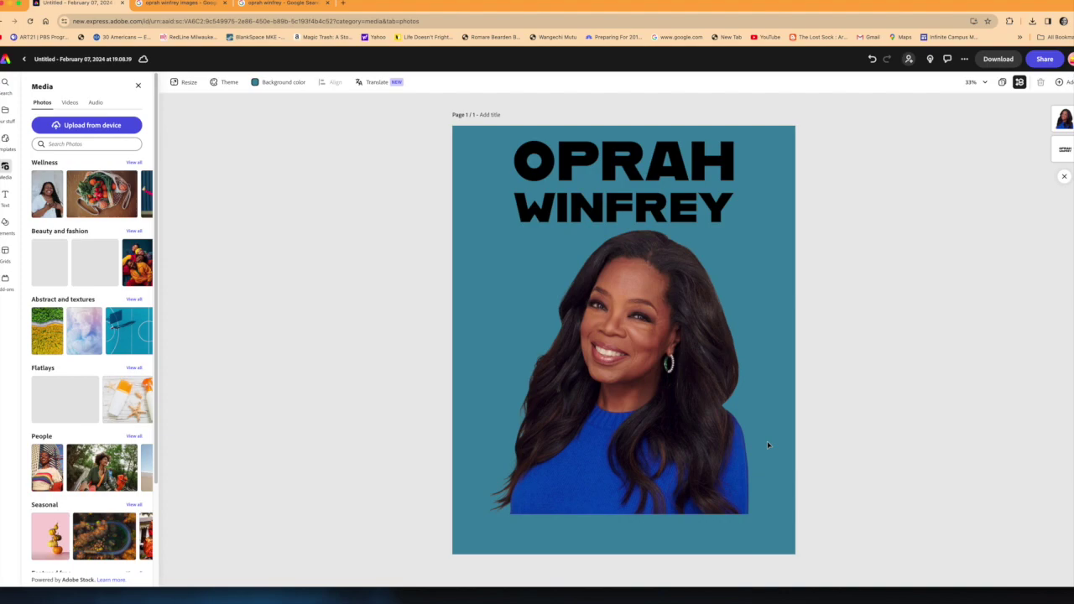
# Rename the design 'Oprah Winfrey' and go to the Adobe Express home page
pyautogui.click(123, 59)
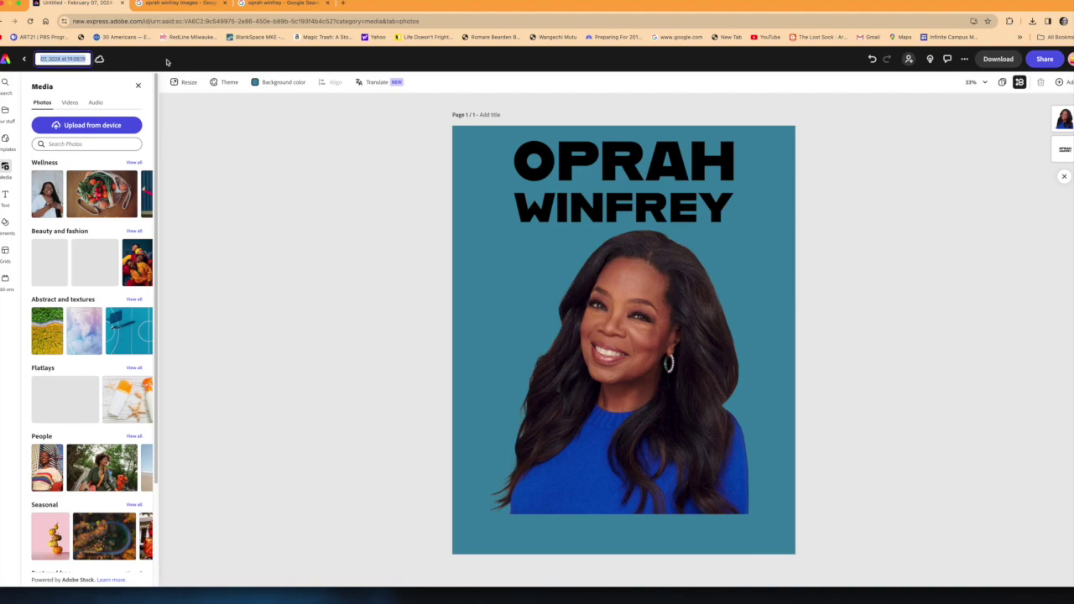
pyautogui.write('Oprah Winfrey')
pyautogui.press('Escape')
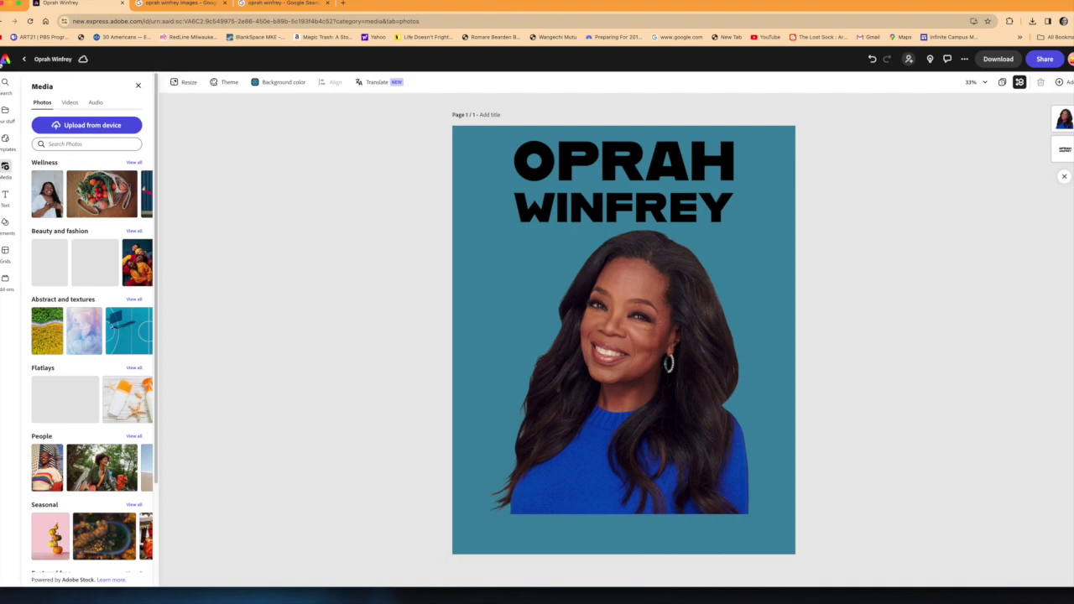
pyautogui.click(7, 60)
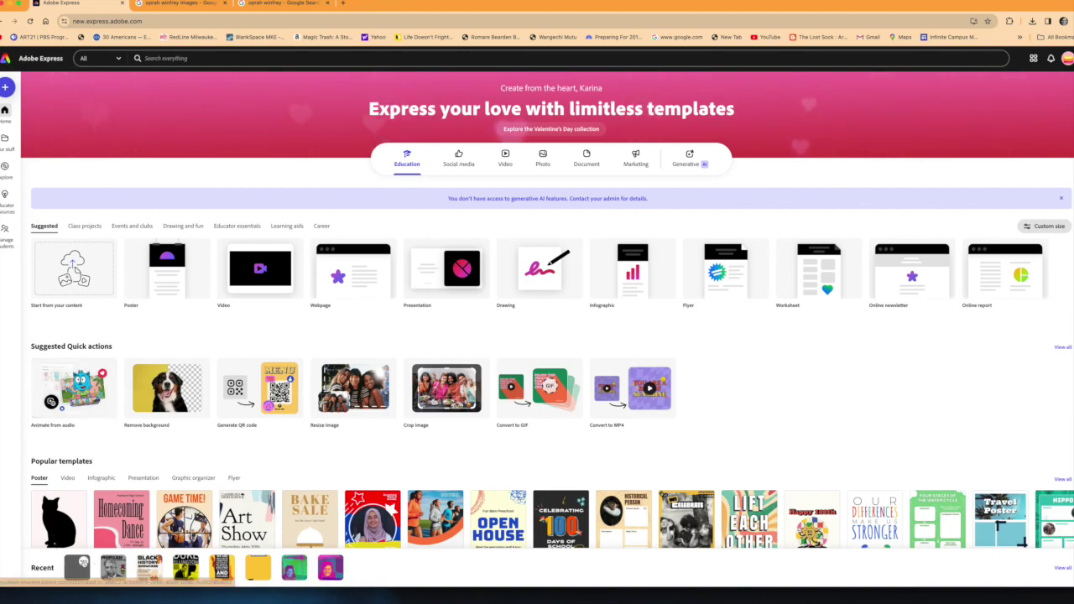
# Duplicate the recent Oprah Winfrey design as a copy named 'Oprah Winfrey 2'
pyautogui.click(82, 561)
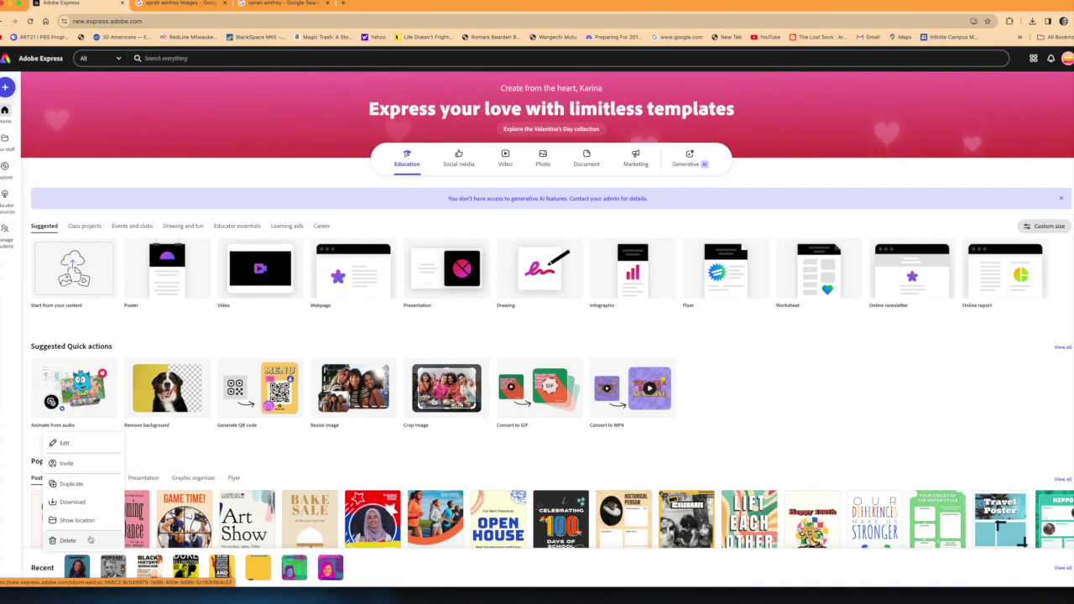
pyautogui.click(72, 484)
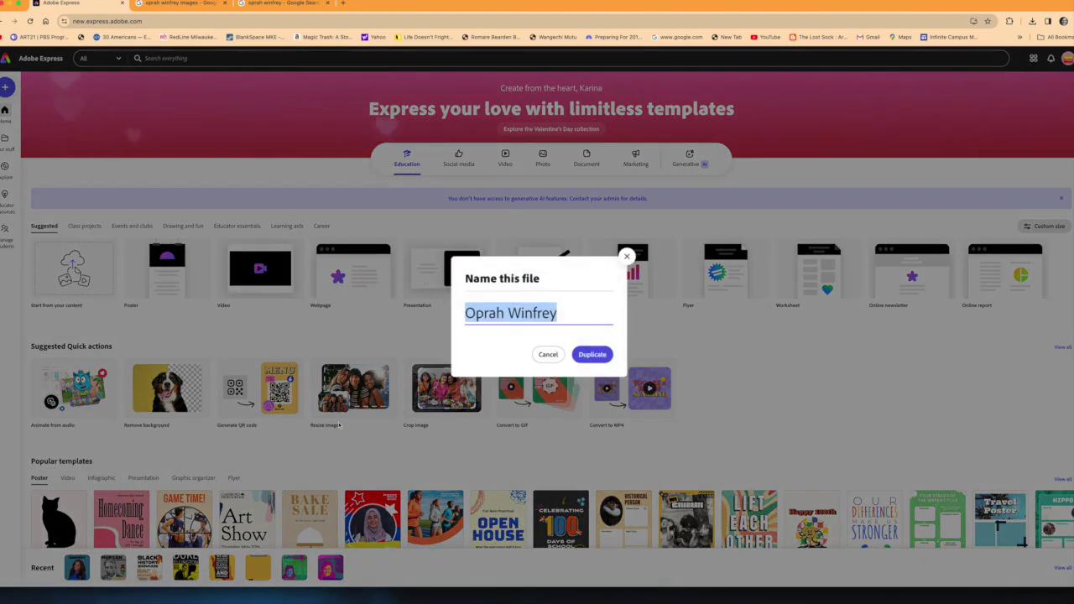
pyautogui.click(560, 313)
pyautogui.write('2')
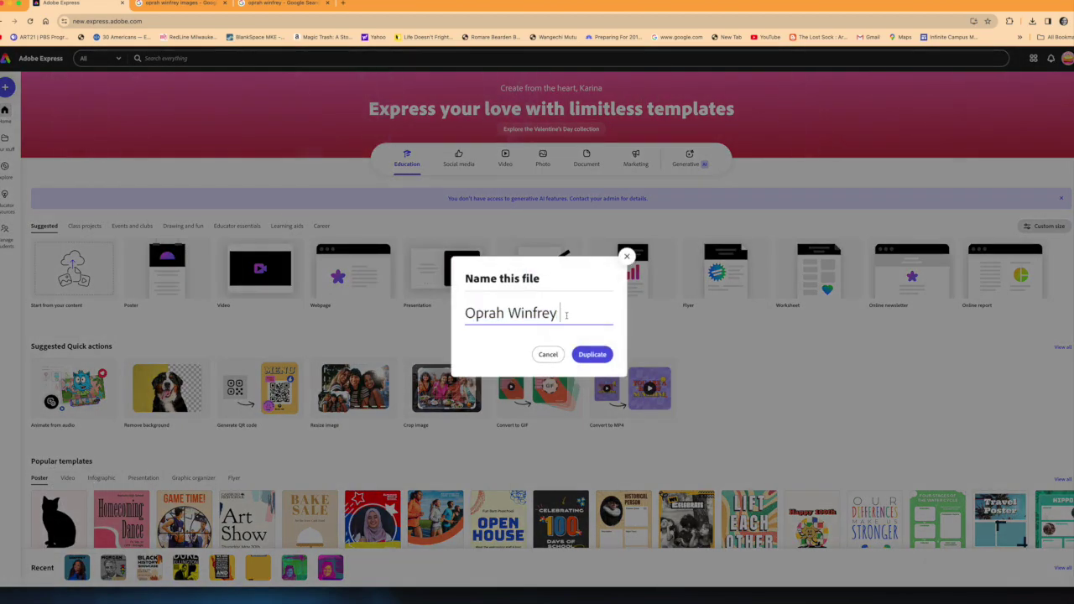
pyautogui.click(590, 355)
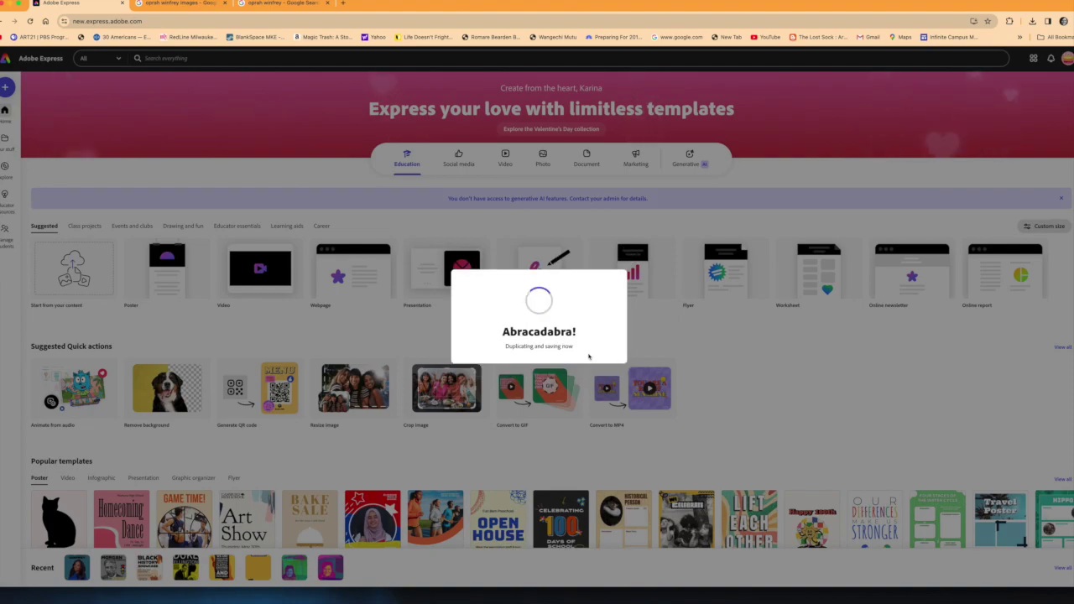